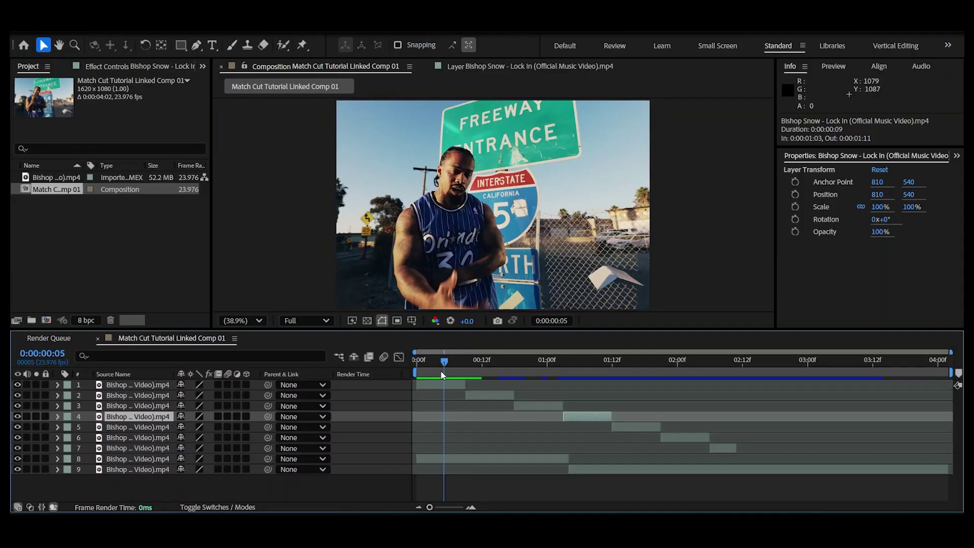
Play and scrub the clip sequence from its first frame, with the whole frame fitted in the viewer
drag(441, 361, 327, 360)
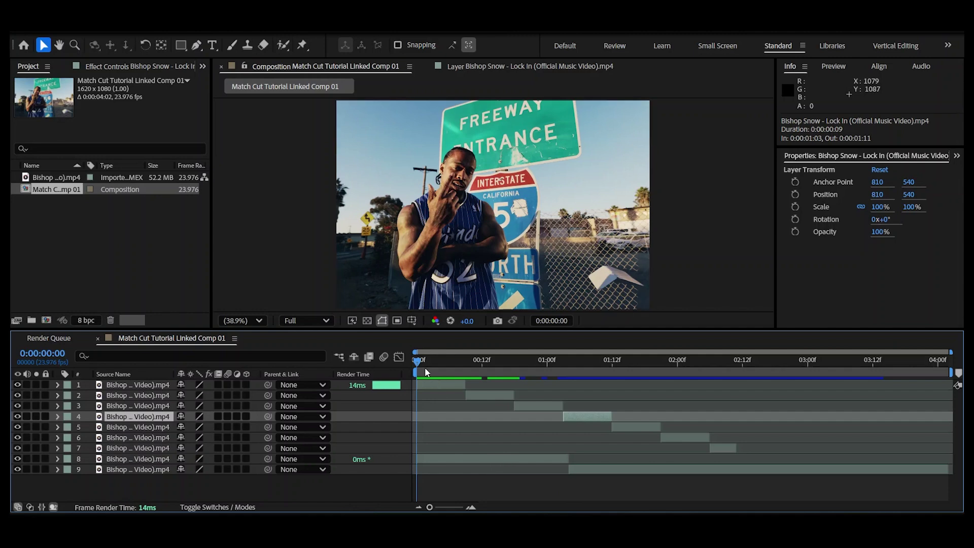
drag(425, 368, 485, 397)
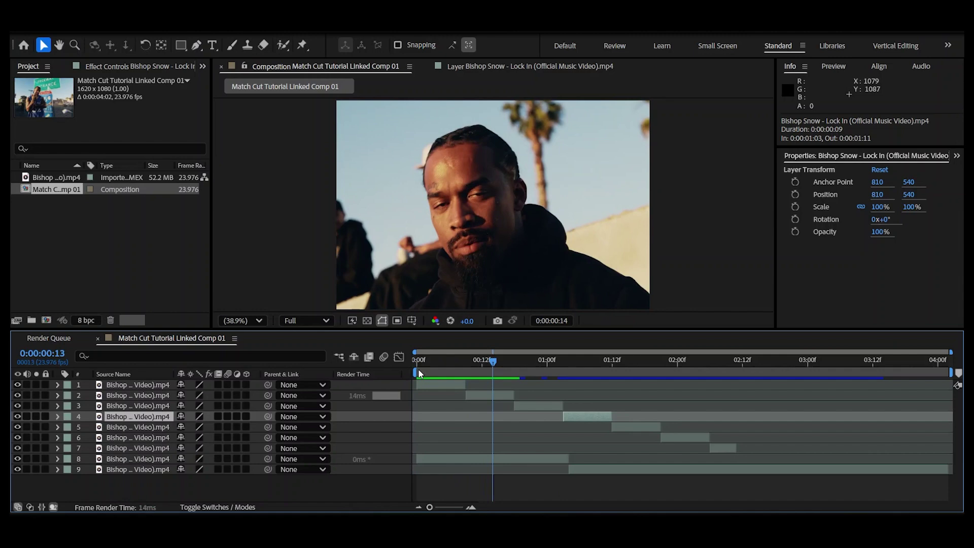
drag(419, 368, 383, 375)
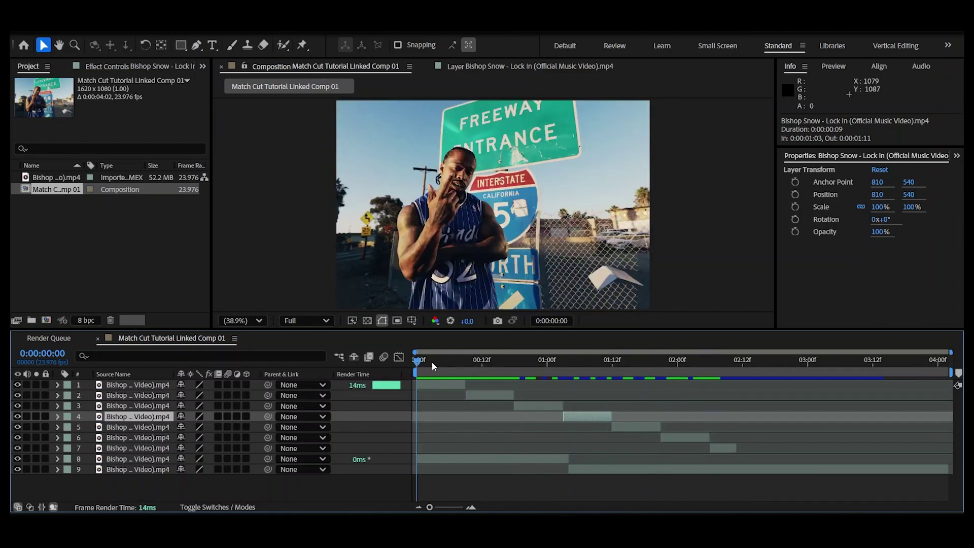
scroll(446, 179, up, 2)
scroll(461, 198, down, 4)
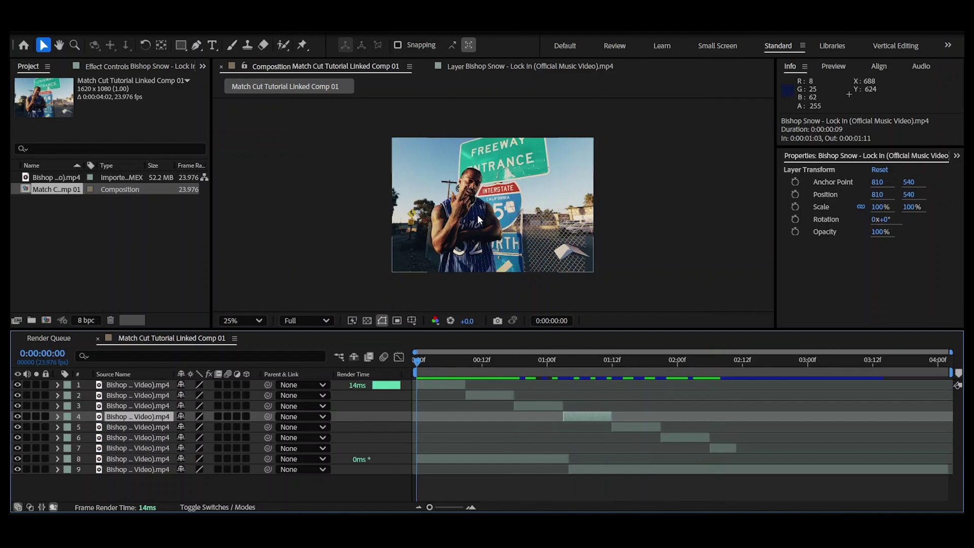
click(238, 320)
click(244, 86)
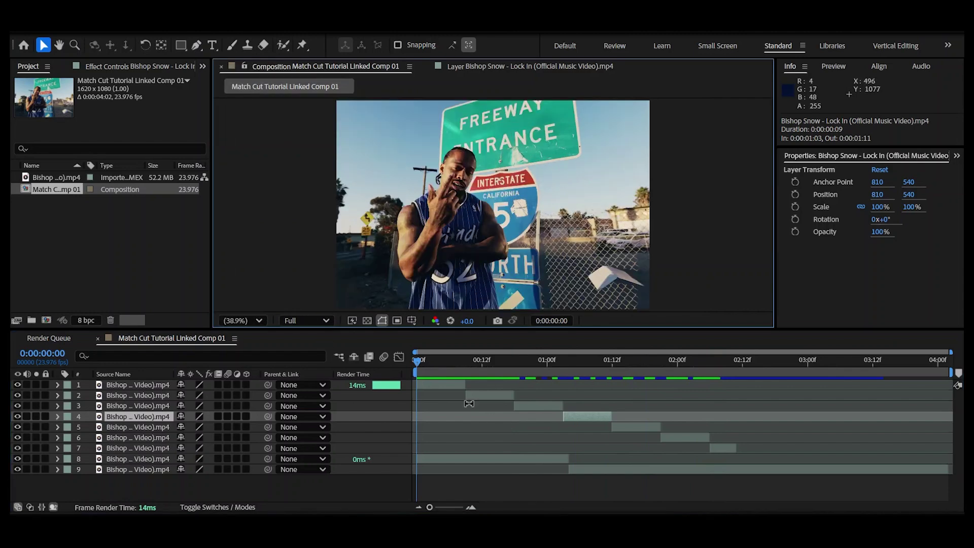
Step the playhead through the opening frame of each short clip and return to the start of the composition
drag(449, 361, 464, 361)
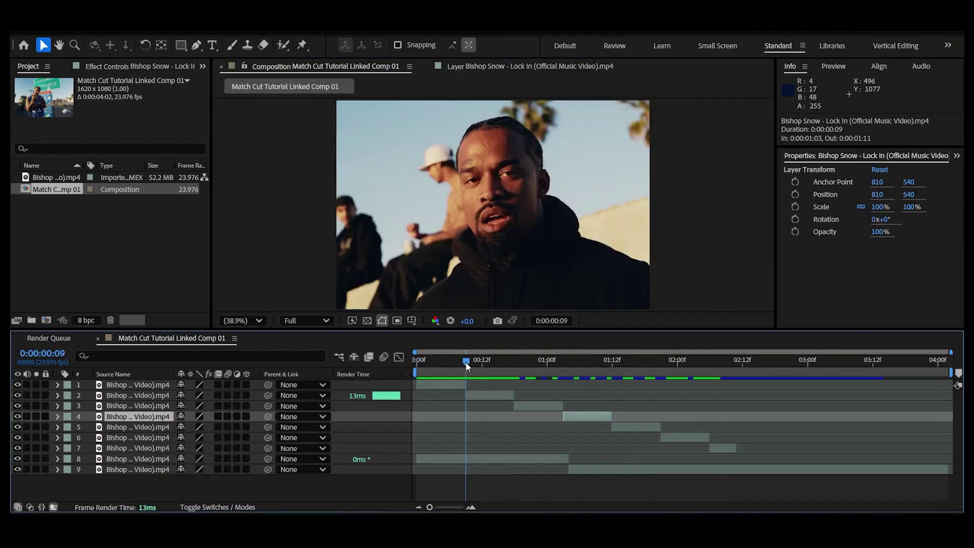
click(515, 363)
mouse_move(547, 365)
mouse_down()
mouse_move(533, 367)
mouse_move(542, 366)
mouse_up()
mouse_move(563, 406)
mouse_down()
mouse_move(589, 406)
mouse_move(565, 404)
mouse_up()
click(562, 360)
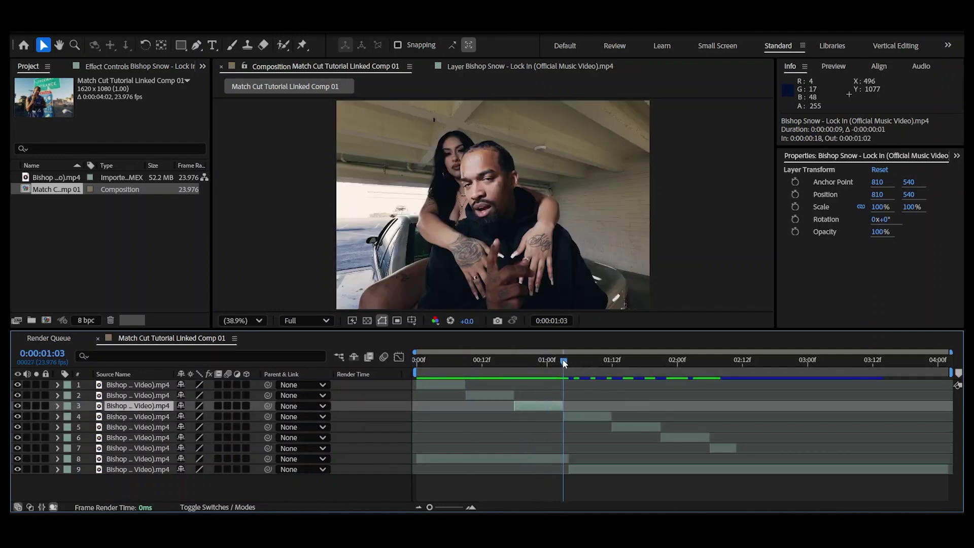
click(613, 361)
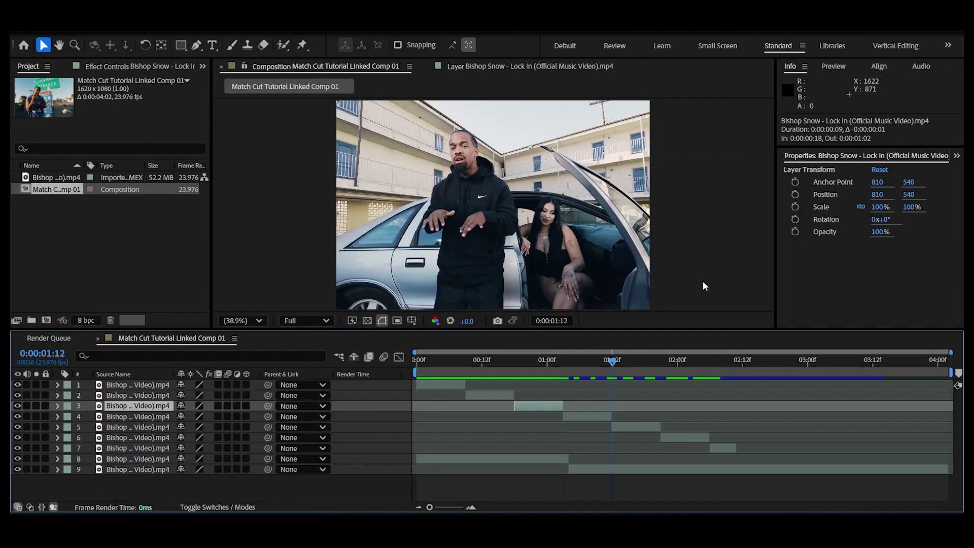
click(657, 360)
click(662, 360)
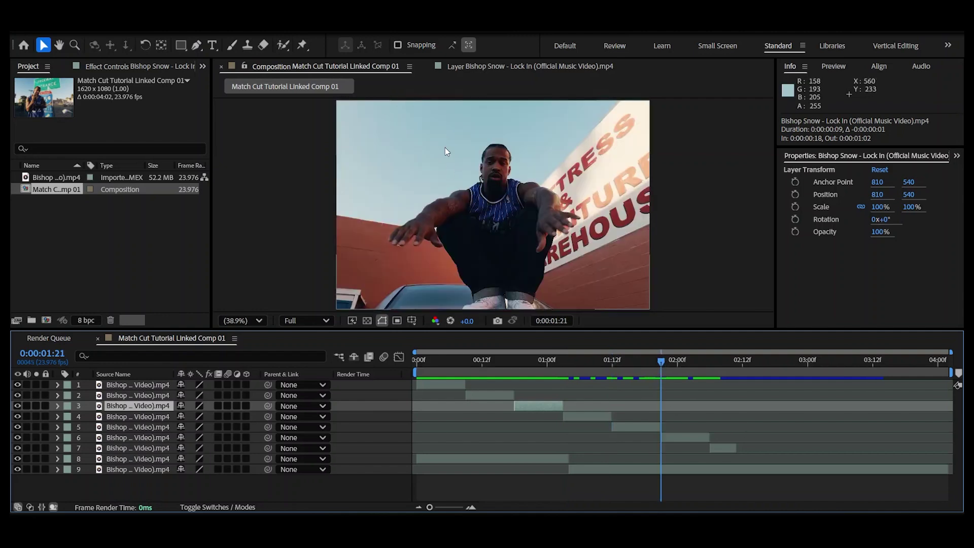
click(713, 362)
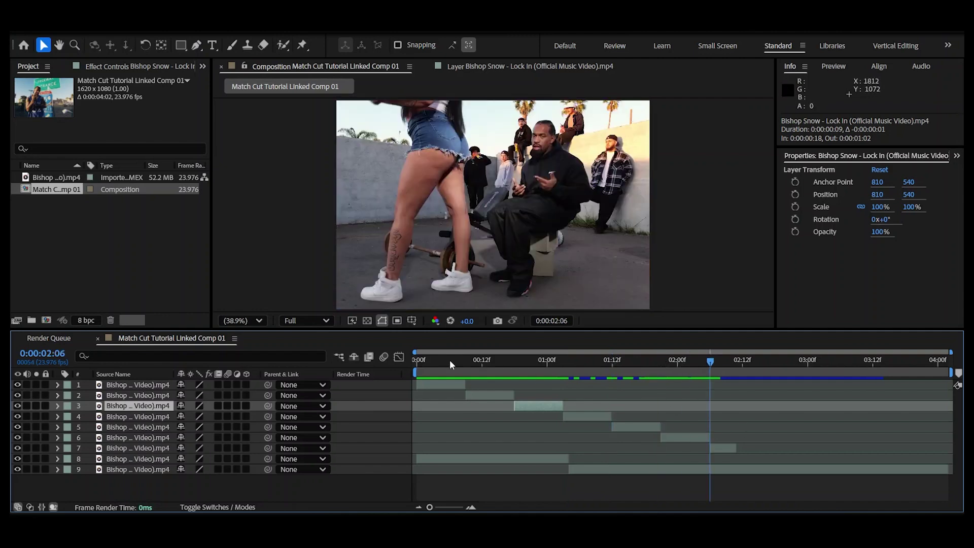
key(Home)
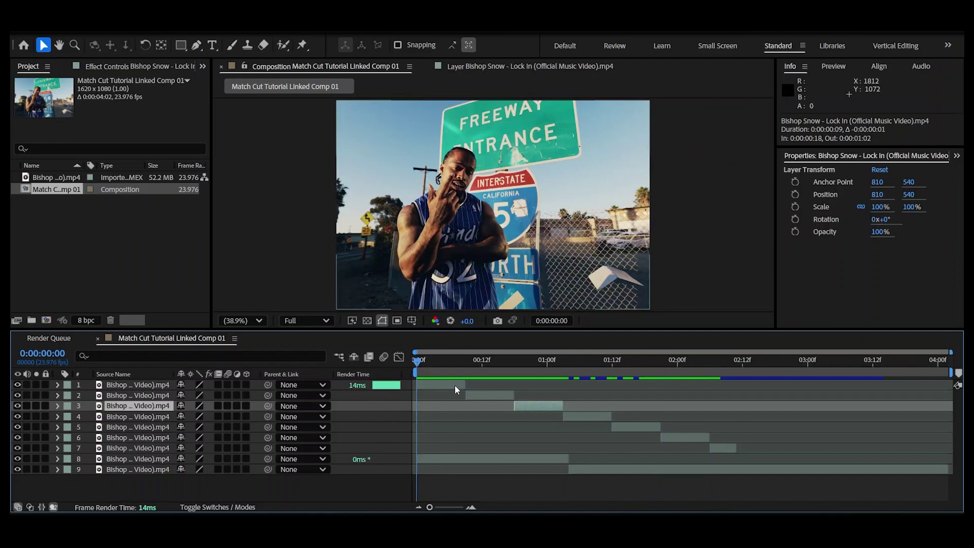
Apply Freeze Frame to the first clip at the start of the composition
right_click(455, 385)
mouse_move(485, 99)
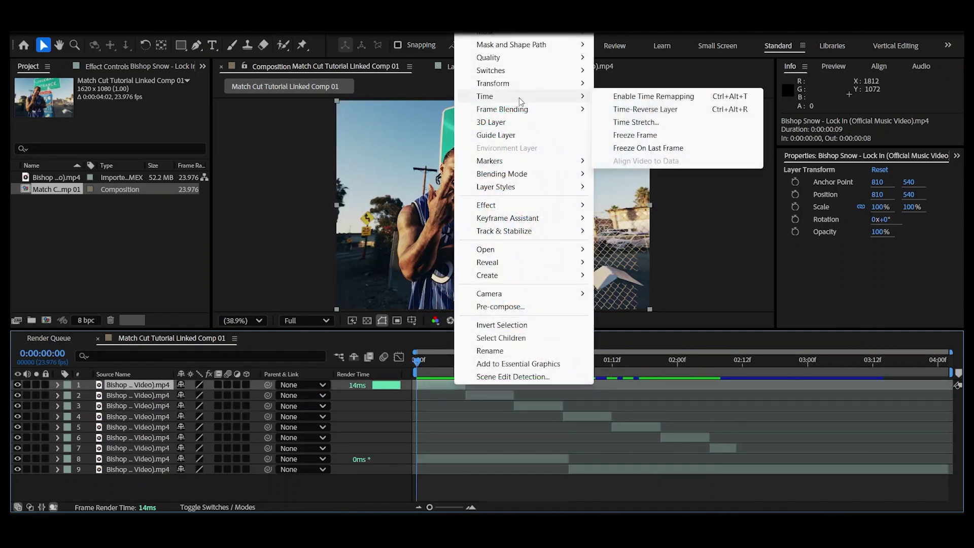
click(665, 135)
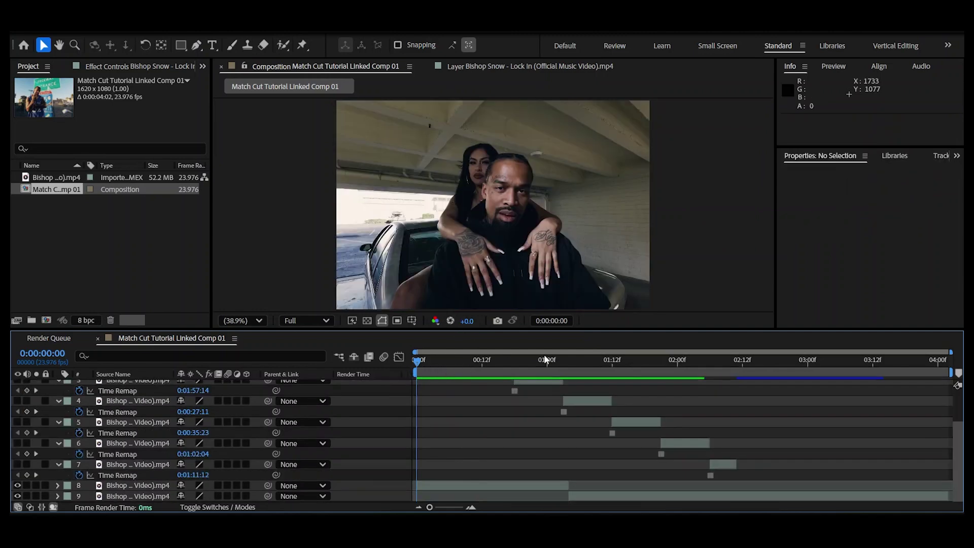
Preview the sequence of frozen clips from the start and go to the end of the first clip
key(space)
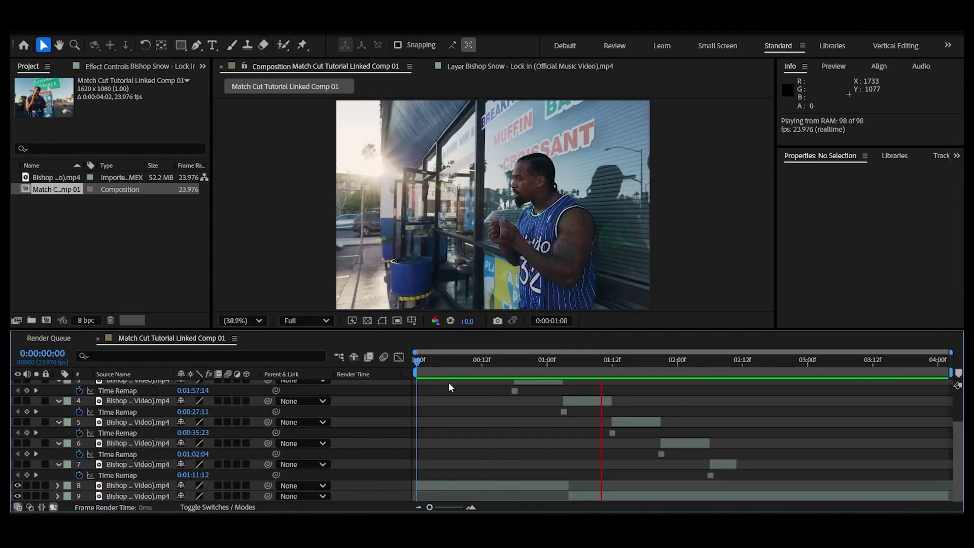
drag(498, 363, 467, 369)
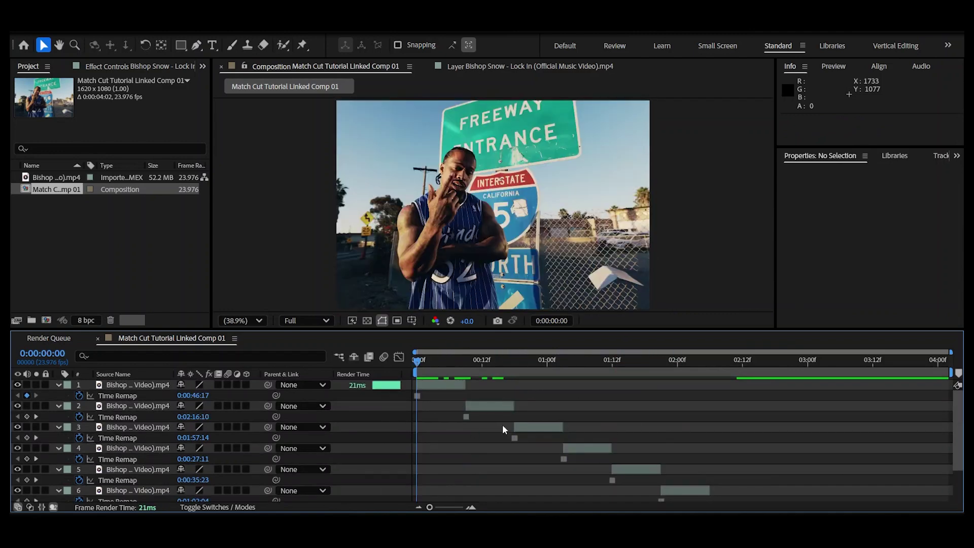
key(space)
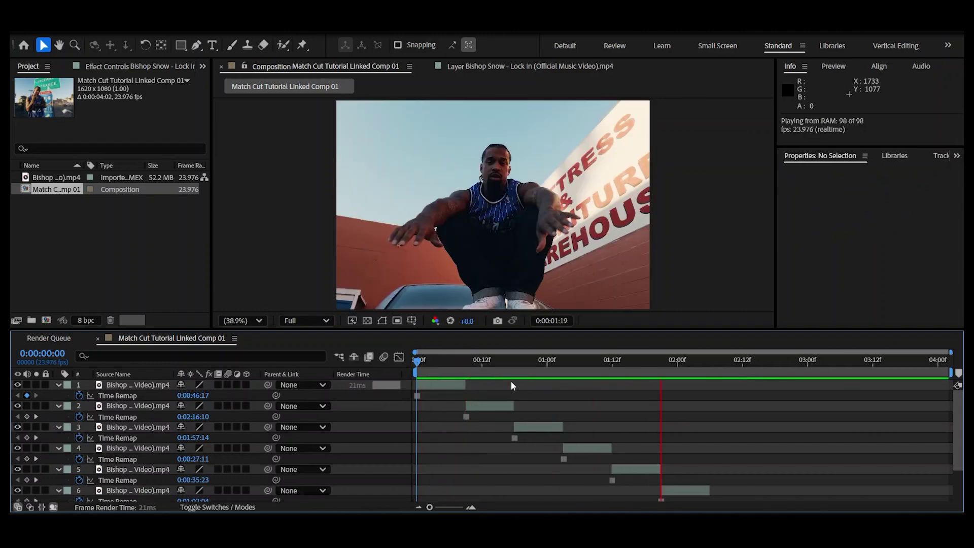
click(465, 360)
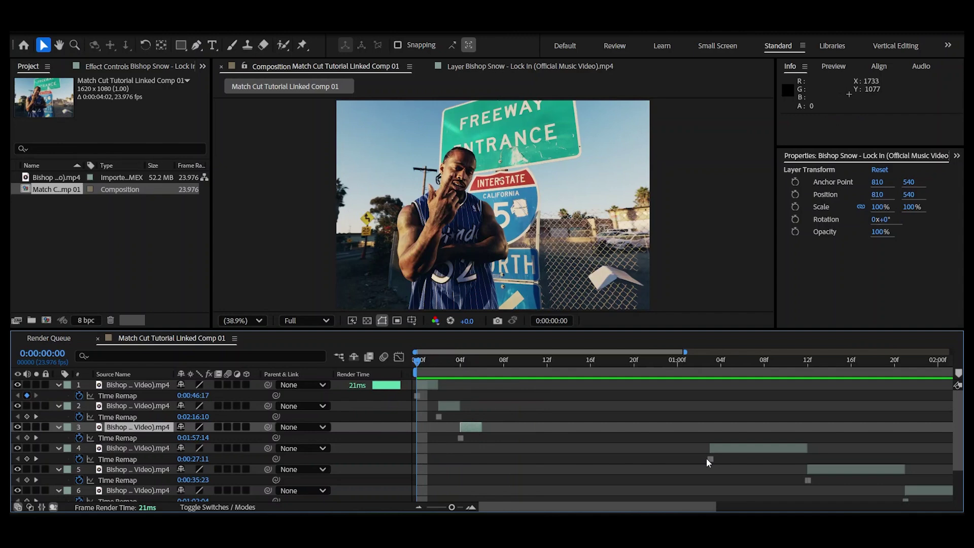
Move the fourth clip to start at frame 6 and the fifth clip at frame 8, so the two-frame clips run back to back
drag(743, 448, 506, 447)
click(482, 360)
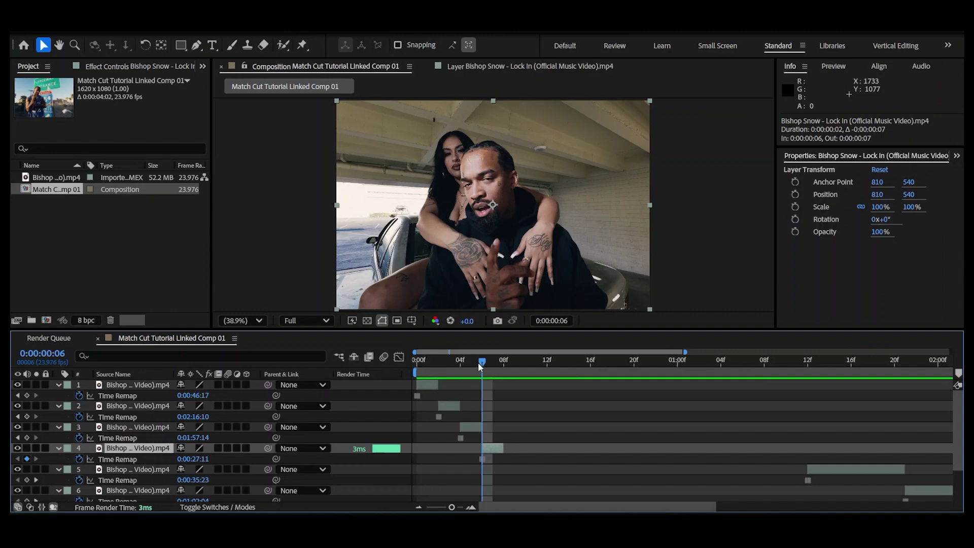
key(space)
scroll(840, 449, down, 2)
drag(859, 441, 562, 449)
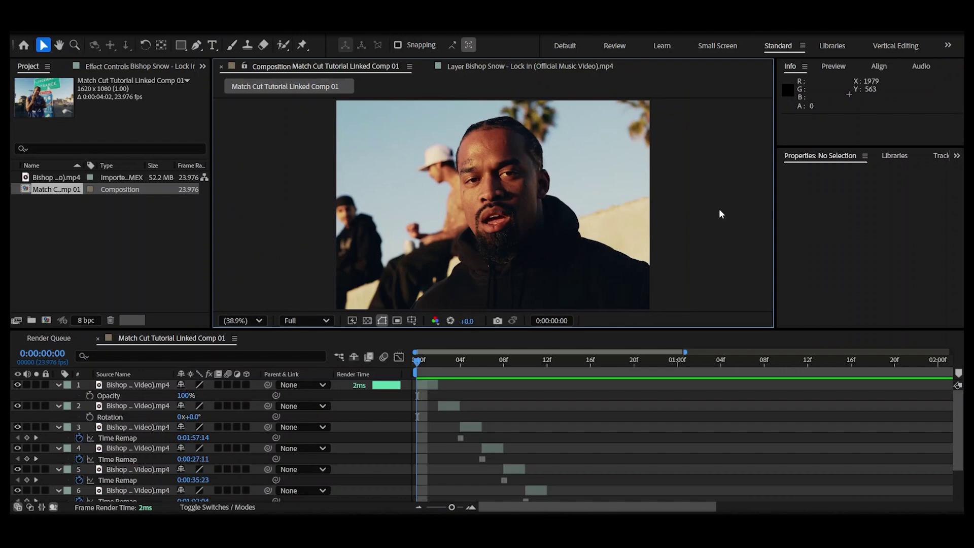
Preview and scrub the tightened sequence of two-frame clips
key(space)
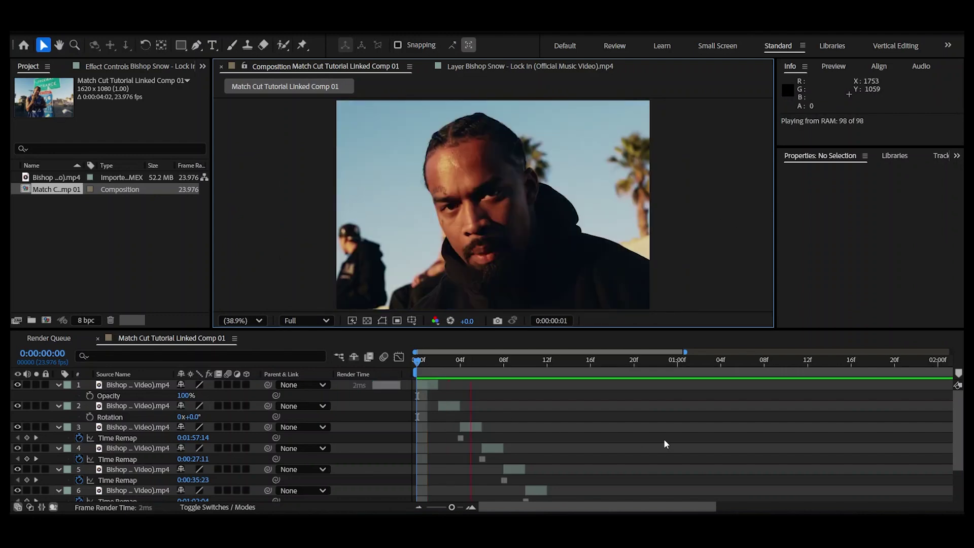
drag(473, 360, 529, 356)
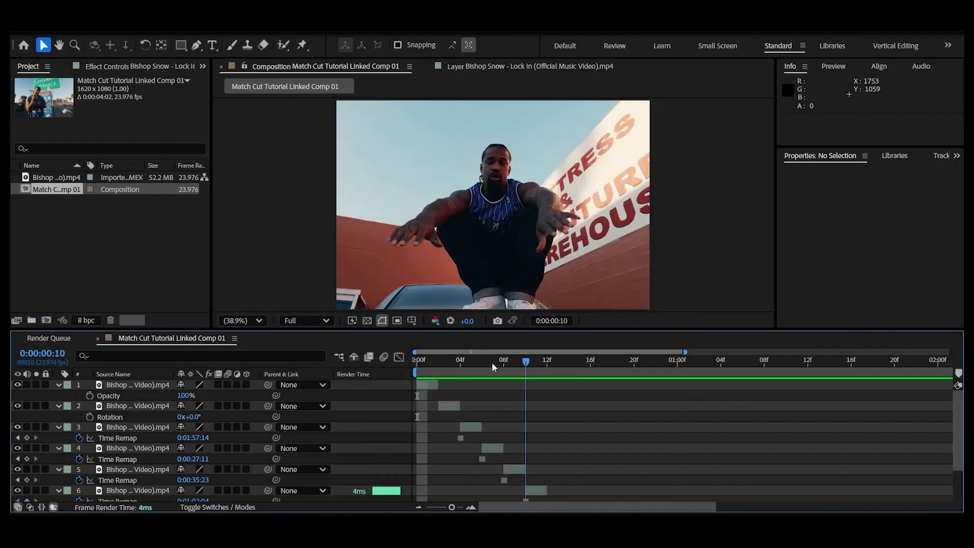
key(space)
Lower the first clip's opacity to 44% and move the second clip to frame 0 directly beneath it
scroll(497, 181, up, 3)
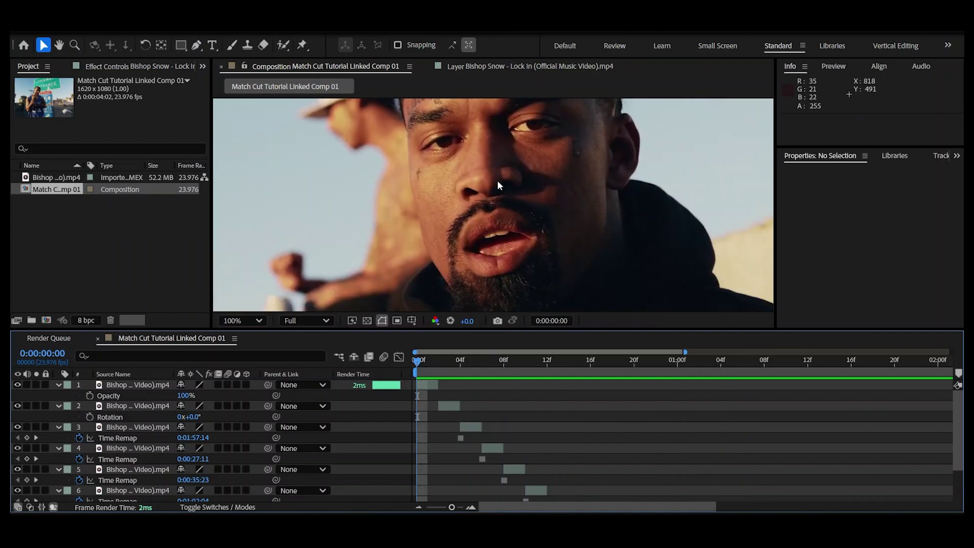
key(v)
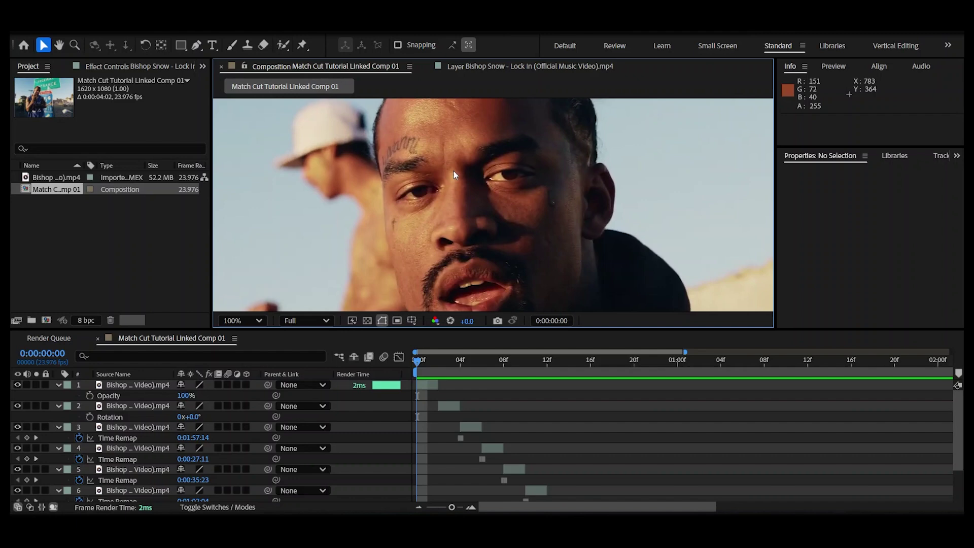
click(427, 388)
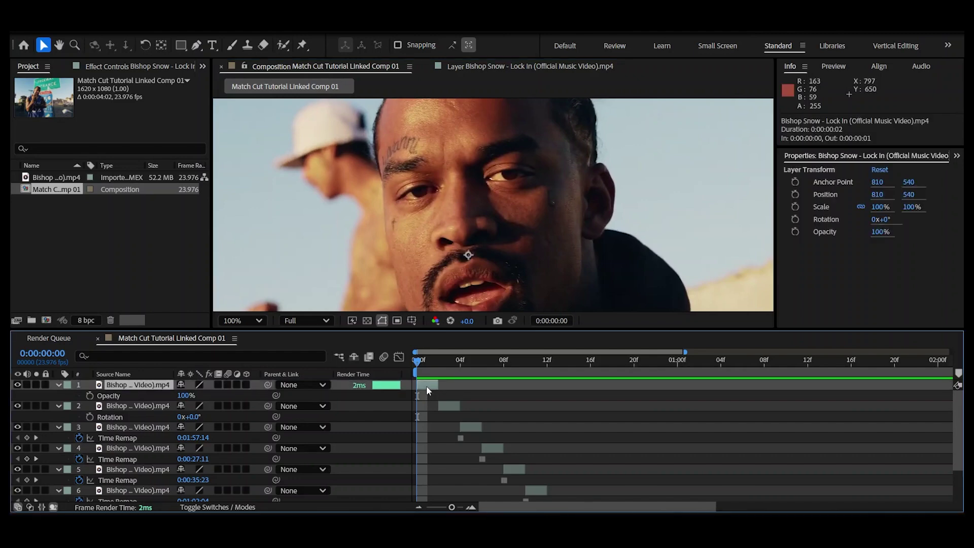
key(t)
key(t)
drag(184, 395, 158, 401)
drag(447, 408, 420, 414)
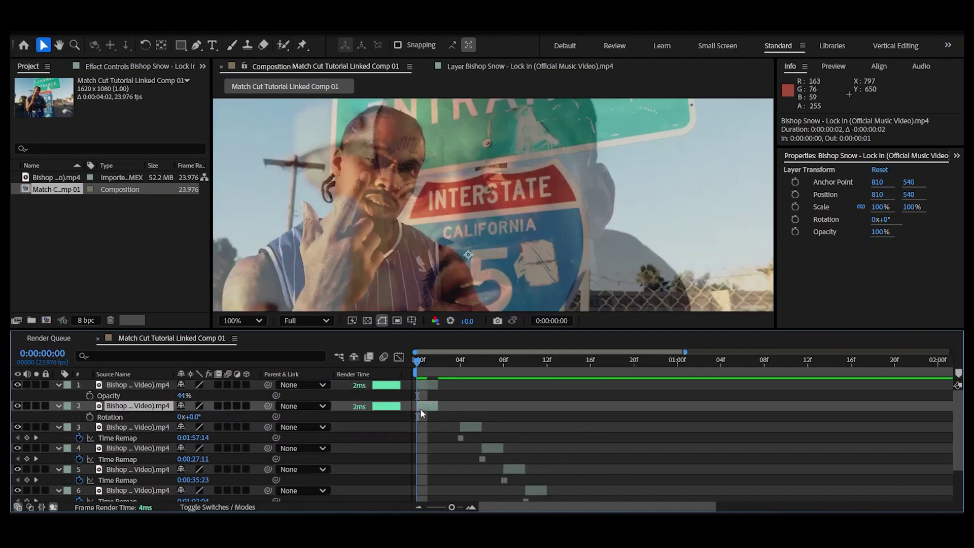
Scale the second clip up to 244% and reposition it to bring its face near the first clip's face
key(s)
drag(192, 417, 249, 418)
scroll(398, 247, down, 1)
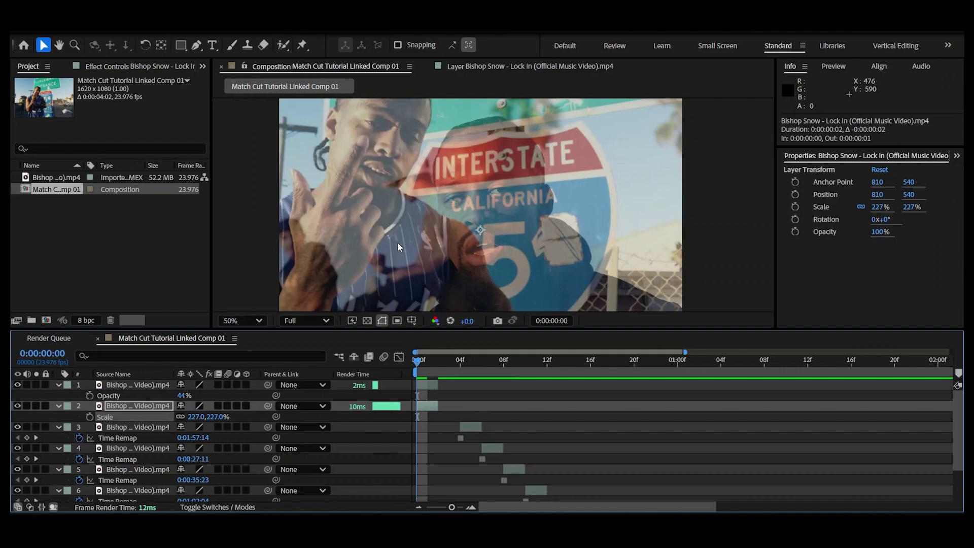
drag(397, 242, 521, 265)
scroll(526, 273, up, 4)
drag(194, 417, 203, 417)
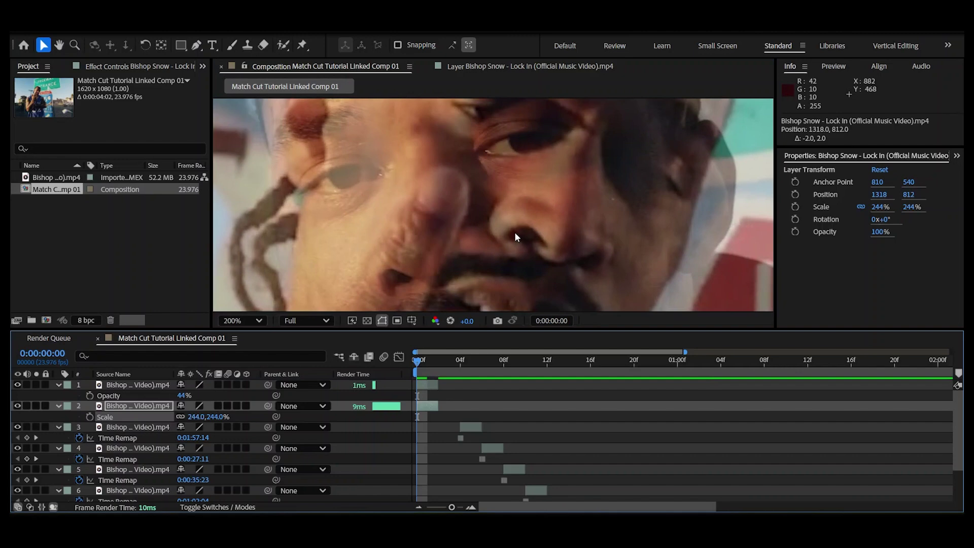
Refine the face alignment with the second clip at 268% scale and position 1399, 888.5, and the first clip at 35% opacity
drag(525, 227, 555, 256)
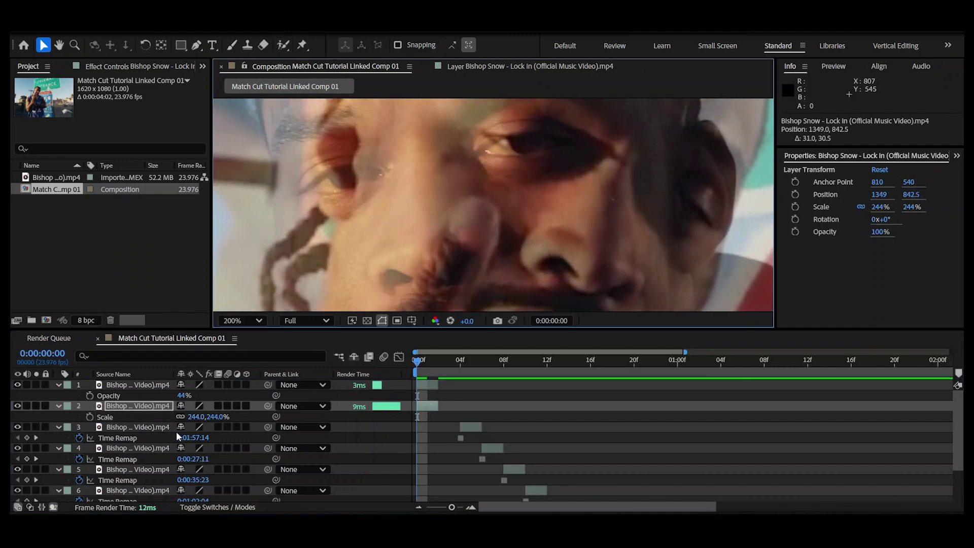
drag(196, 417, 176, 398)
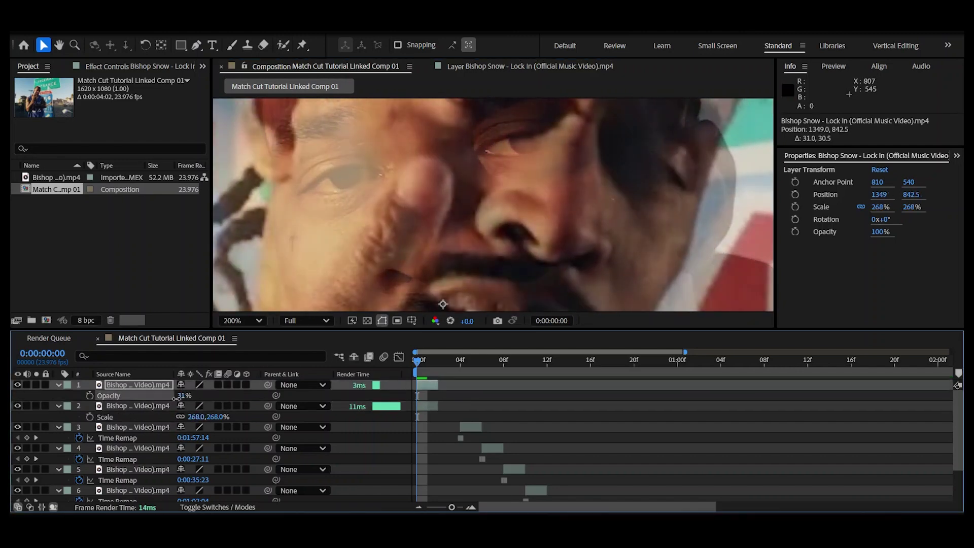
drag(509, 214, 561, 259)
click(421, 406)
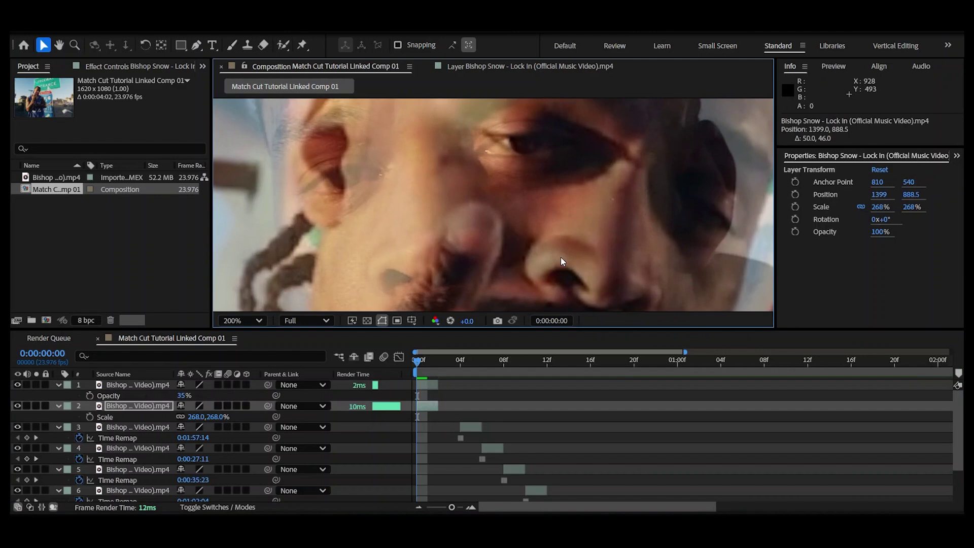
scroll(539, 216, down, 1)
scroll(537, 213, up, 2)
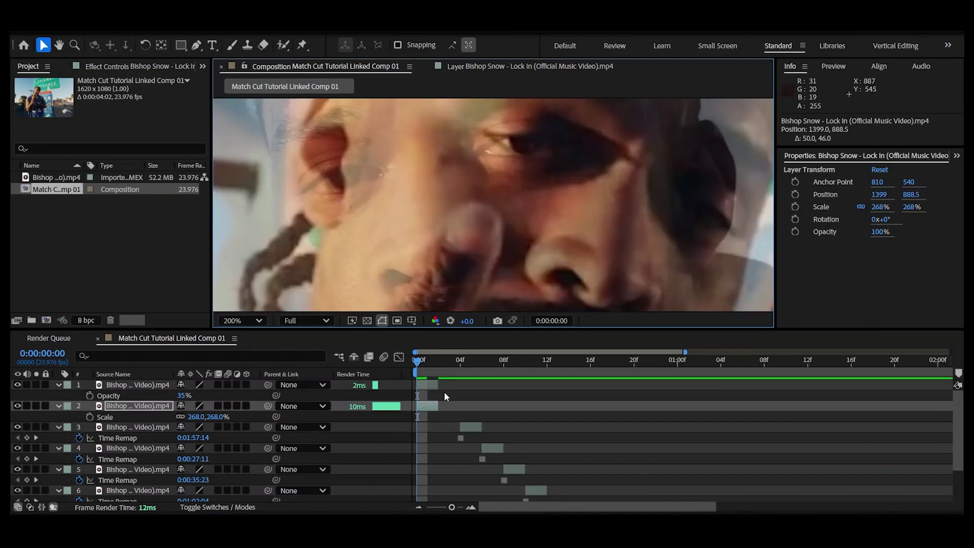
Return the second clip to start at frame 2 and restore the first clip's opacity to 100%
drag(429, 406, 450, 406)
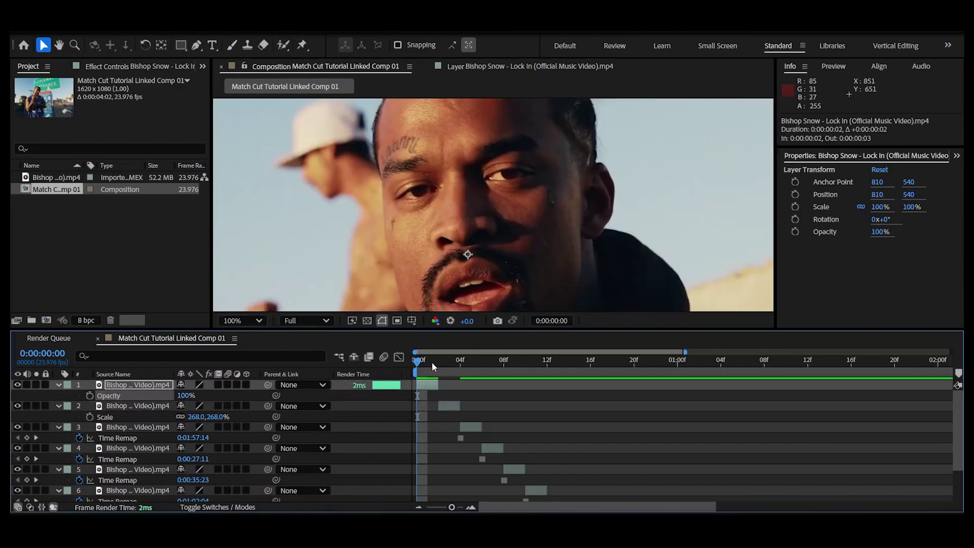
mouse_move(431, 363)
mouse_down()
mouse_move(451, 353)
mouse_move(435, 370)
mouse_up()
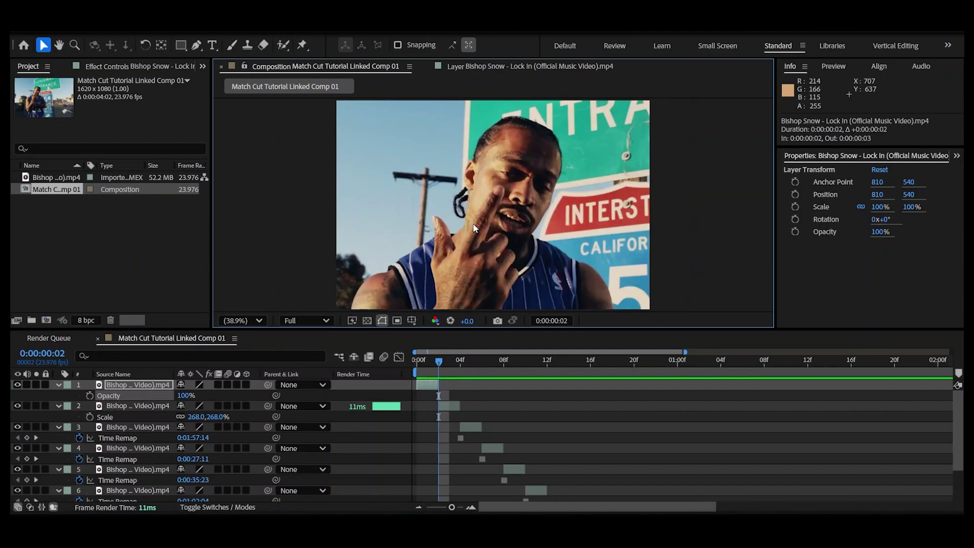
Fit the whole frame in the viewer and compare the face alignment between the first and second clips
scroll(482, 223, up, 3)
scroll(484, 223, down, 1)
scroll(431, 251, down, 1)
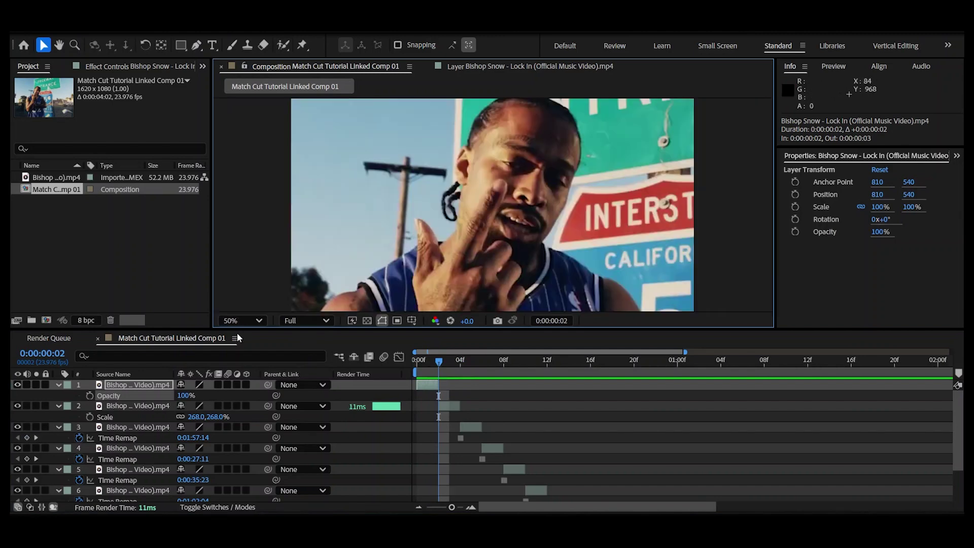
click(242, 320)
click(249, 83)
drag(440, 359, 404, 367)
click(440, 361)
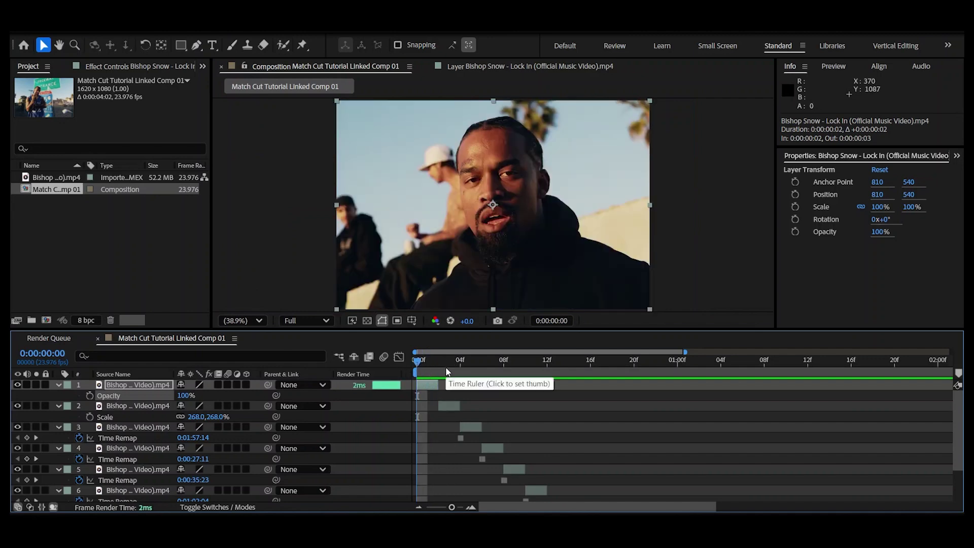
Lower the second clip's opacity and move the third clip earlier to overlap it for face alignment
click(498, 406)
mouse_move(450, 363)
mouse_down()
mouse_move(416, 363)
mouse_move(438, 363)
mouse_up()
click(444, 407)
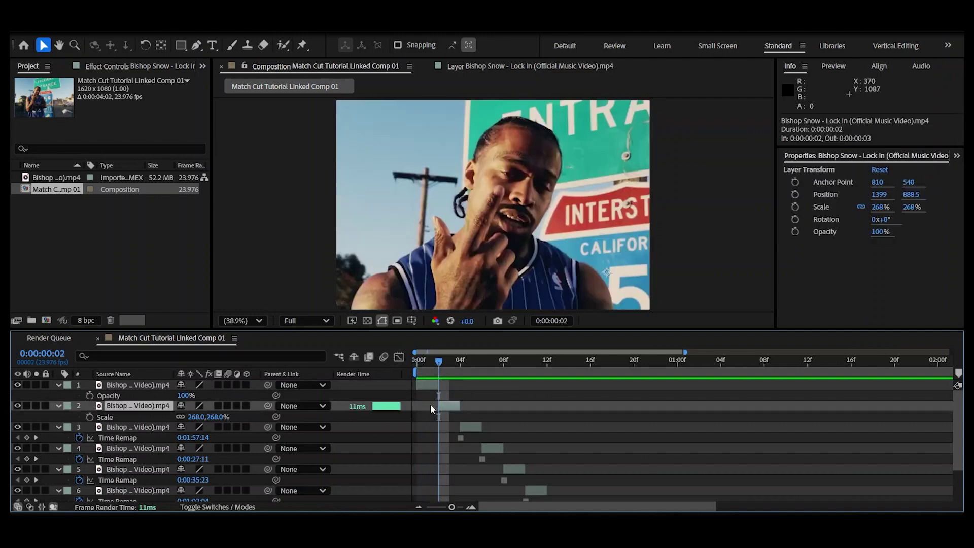
key(t)
drag(190, 417, 154, 422)
drag(466, 431, 452, 432)
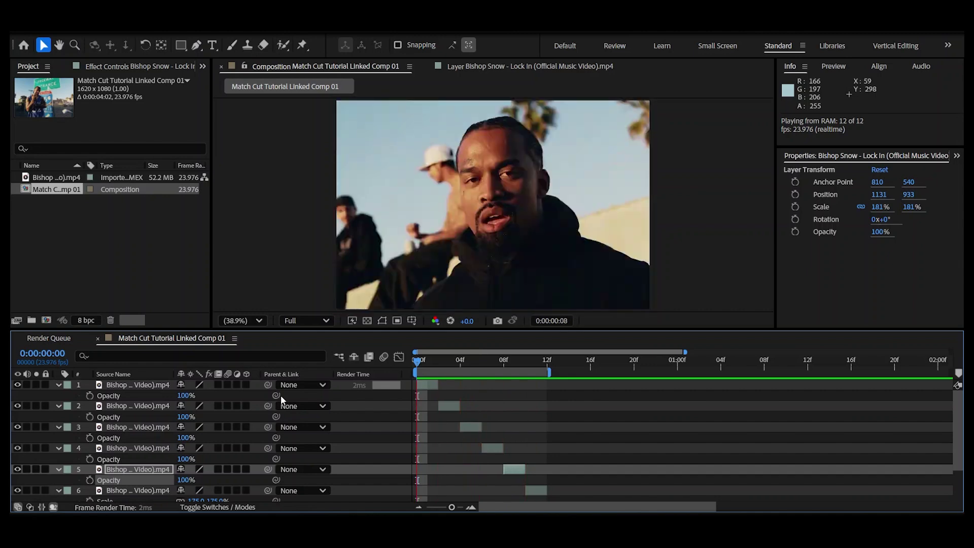
Pre-compose all six clips, moving all attributes and matching the new composition's duration to their time span
key(ctrl+a)
right_click(474, 428)
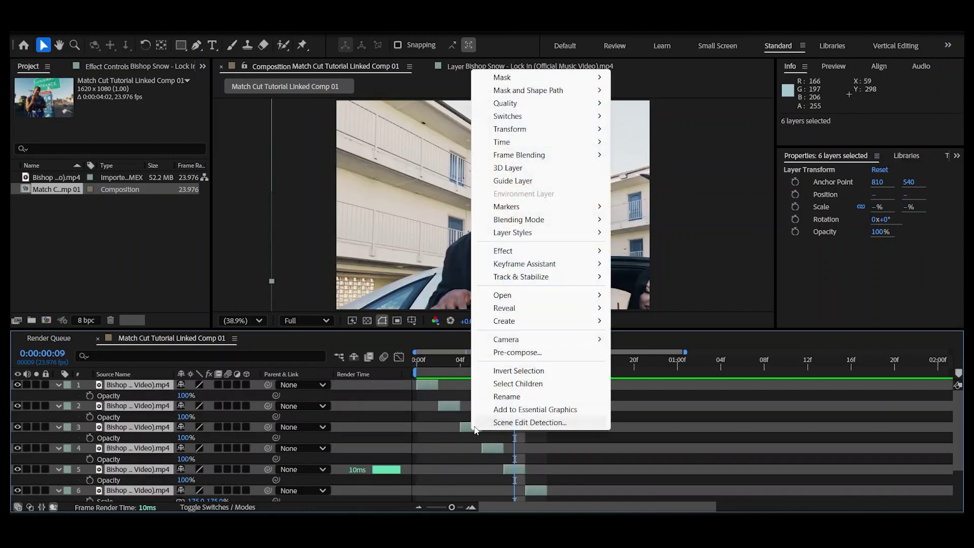
click(517, 352)
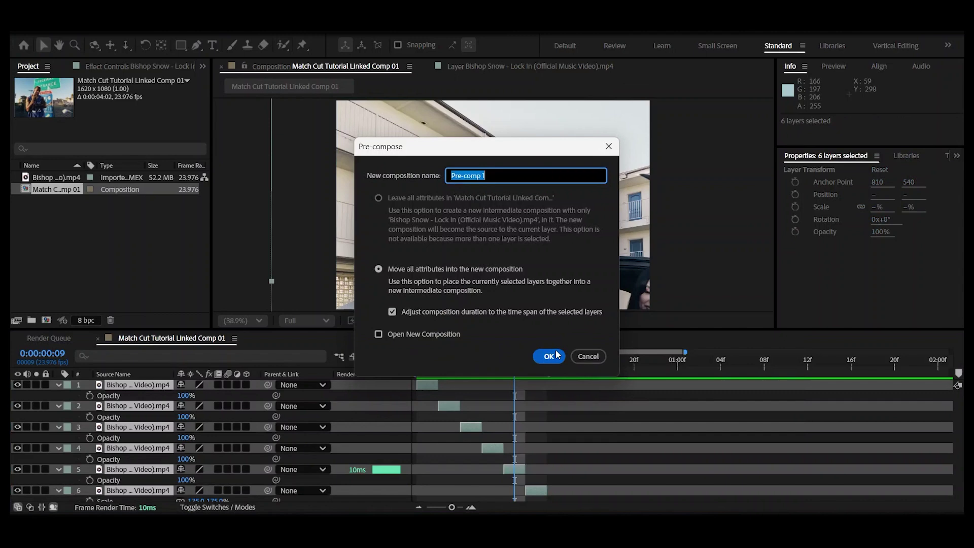
click(550, 357)
Duplicate Pre-comp 1 with the copy starting at frame 12, and pre-compose both copies together
key(ctrl+d)
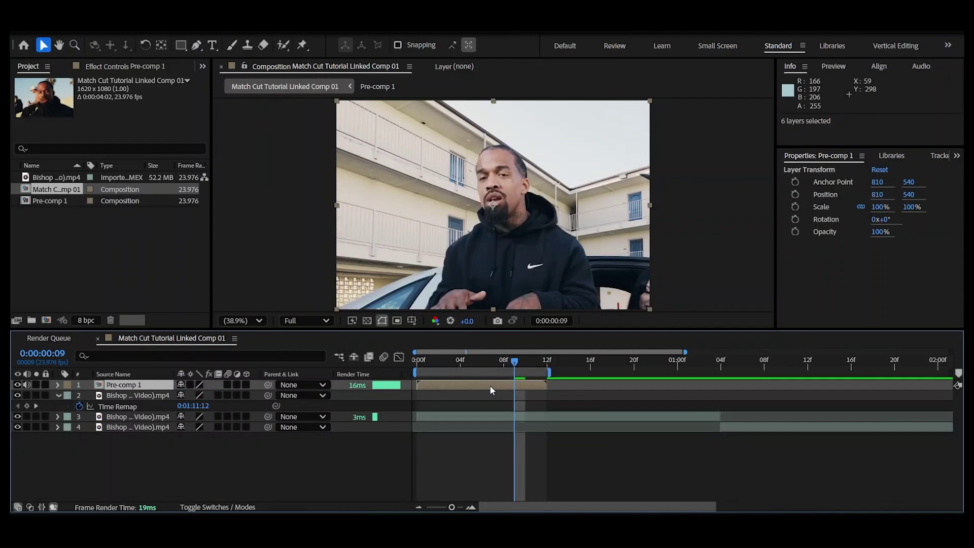
drag(471, 385, 592, 382)
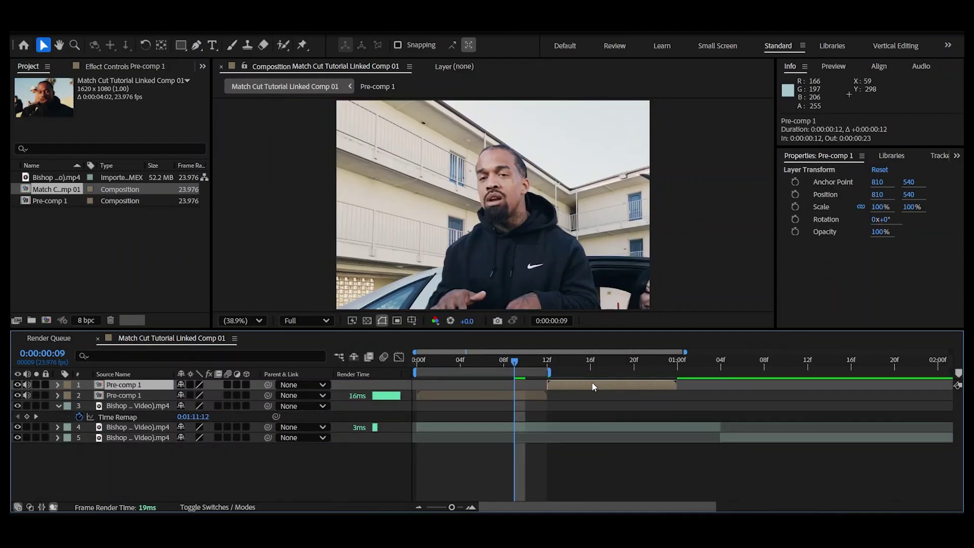
shift+click(514, 394)
right_click(514, 394)
click(559, 315)
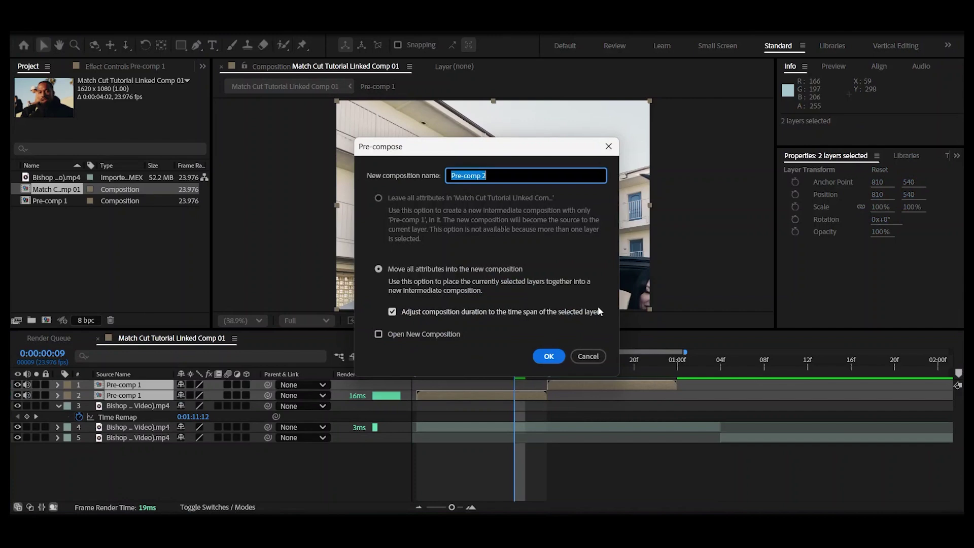
click(549, 356)
Choose the Ellipse tool and set the current time to 0:00:01:00 for masking the upper Pre-comp 2 layer
drag(492, 361, 679, 373)
drag(603, 361, 621, 361)
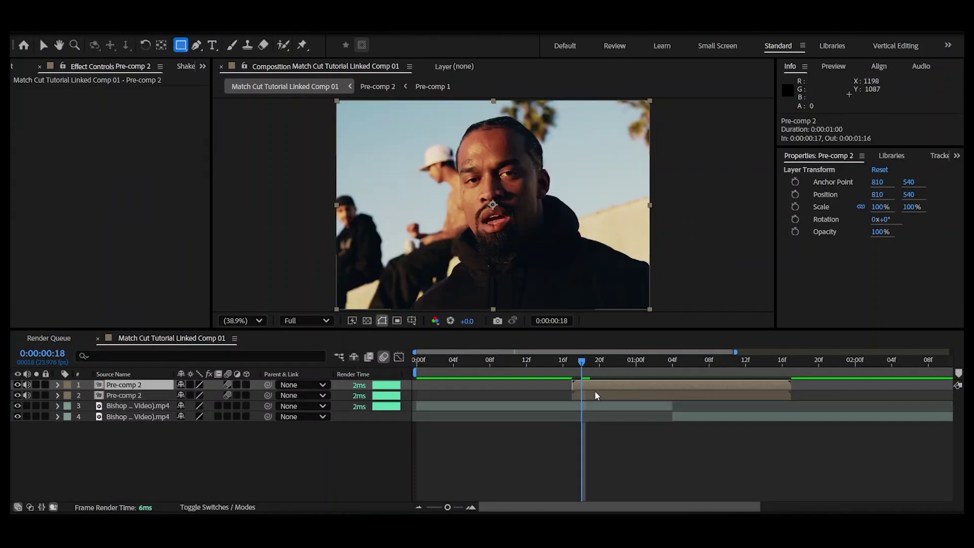
mouse_move(596, 374)
mouse_down()
mouse_move(751, 376)
mouse_move(610, 379)
mouse_up()
click(182, 45)
drag(181, 47, 215, 70)
scroll(473, 155, down, 1)
scroll(473, 156, up, 2)
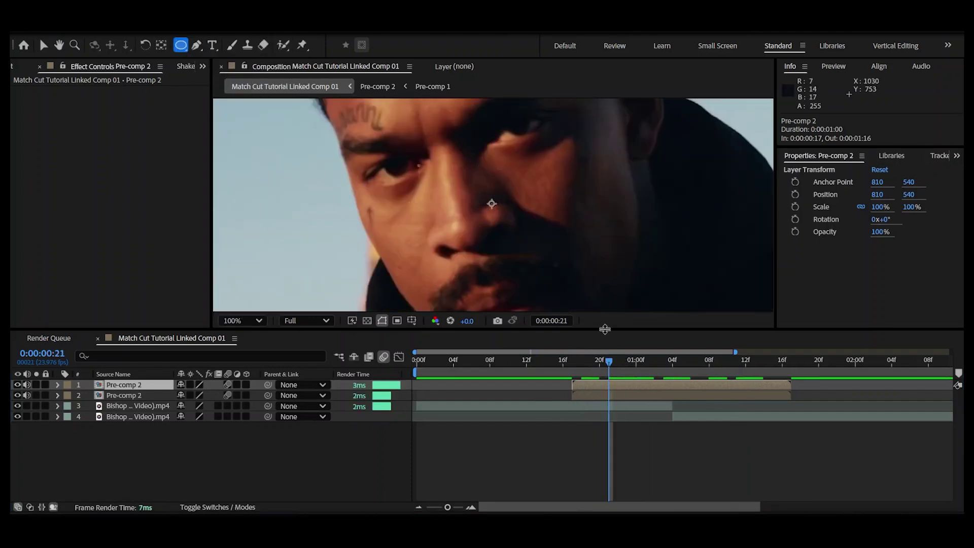
scroll(590, 249, down, 1)
mouse_move(627, 368)
mouse_down()
mouse_move(653, 371)
mouse_move(637, 370)
mouse_up()
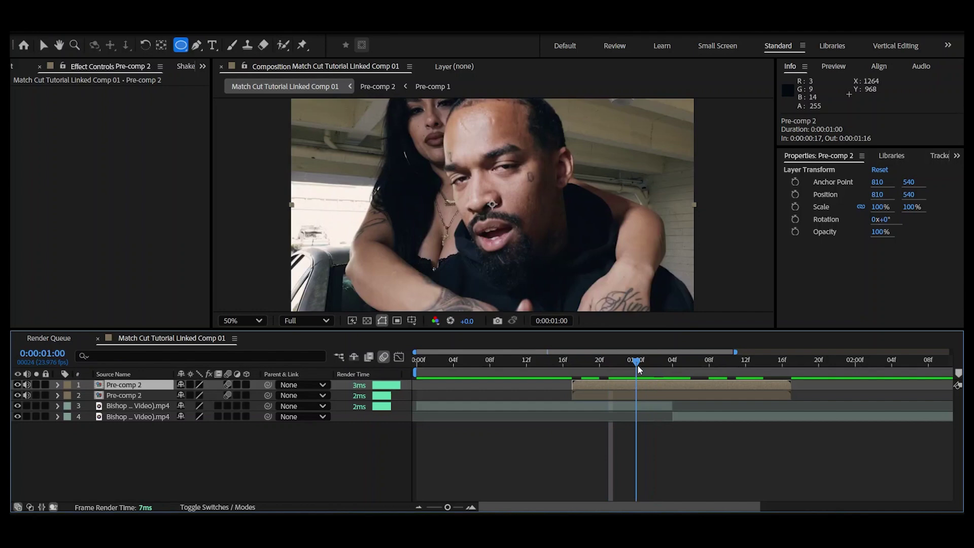
scroll(521, 189, down, 2)
Try to mask the man's face with an ellipse on the upper Pre-comp 2 layer and reshape it by its side vertices
drag(422, 139, 538, 229)
scroll(494, 205, up, 2)
click(650, 419)
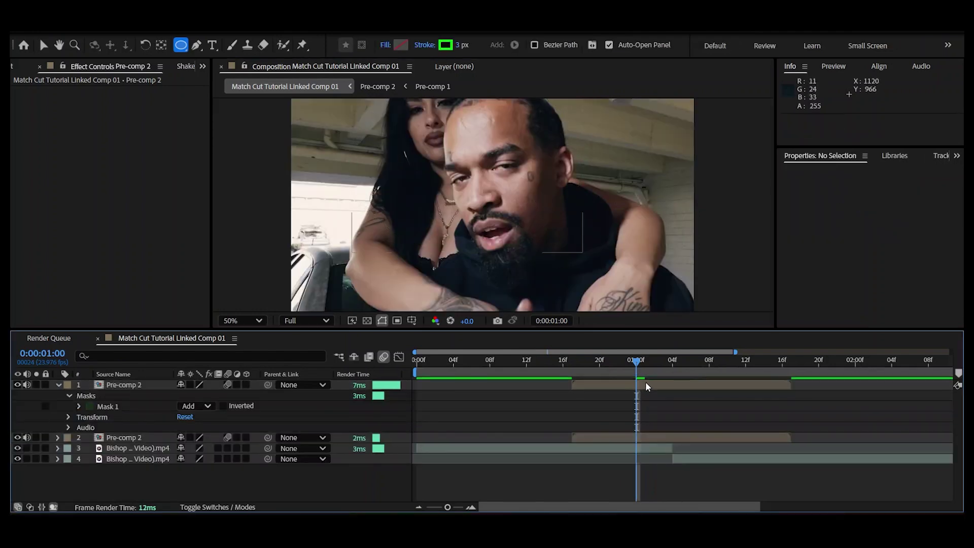
click(646, 385)
key(g)
click(583, 164)
drag(583, 164, 612, 163)
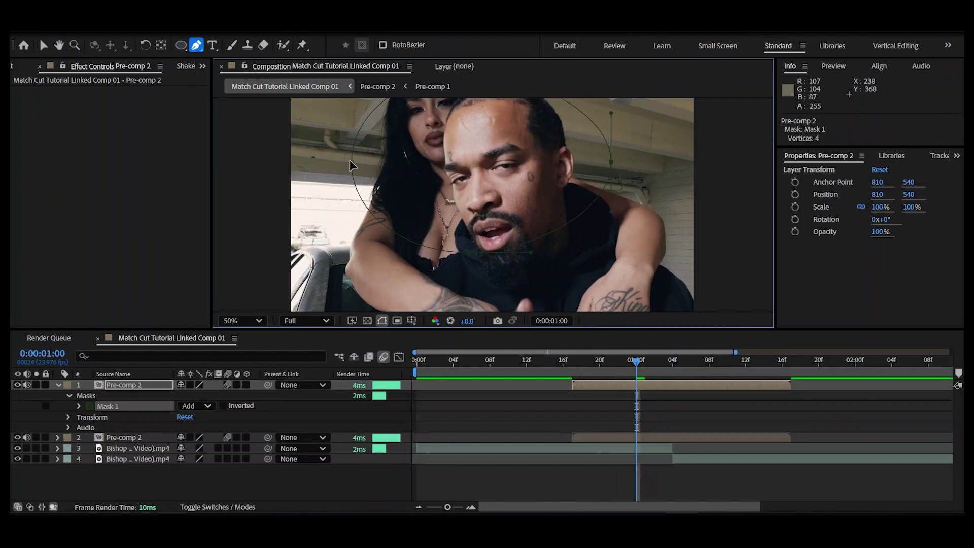
drag(351, 162, 393, 166)
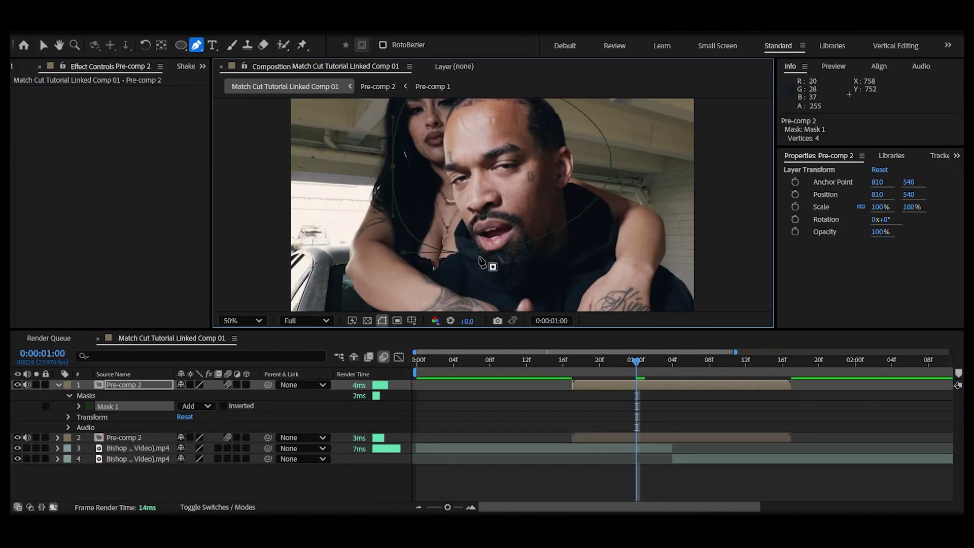
key(ctrl+z)
key(ctrl+z)
key(ctrl+z)
key(ctrl+z)
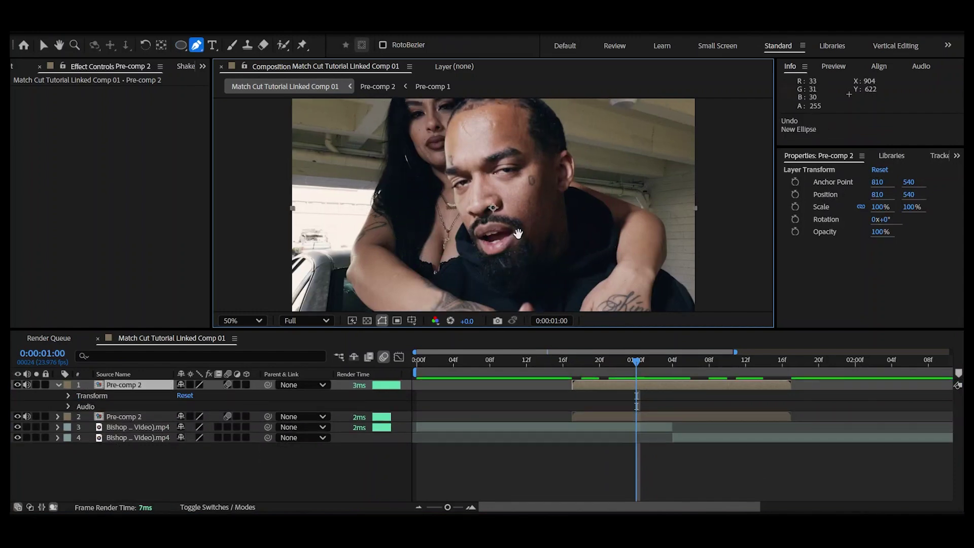
scroll(500, 232, down, 2)
drag(464, 165, 510, 213)
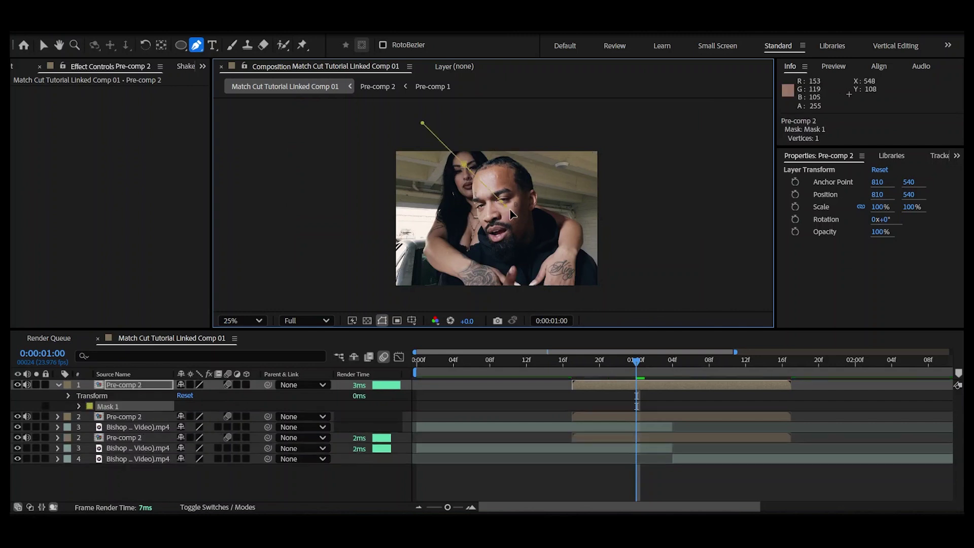
key(ctrl+z)
key(q)
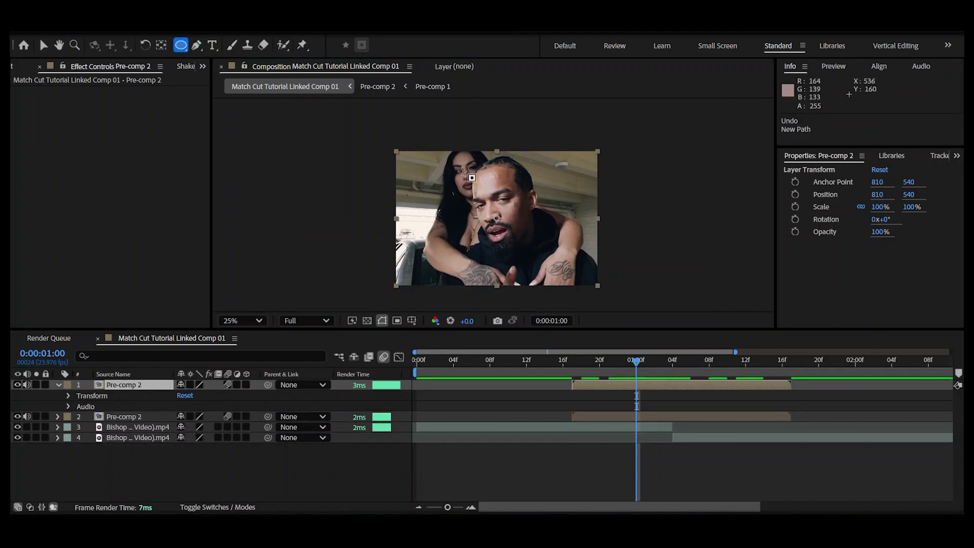
drag(460, 168, 550, 230)
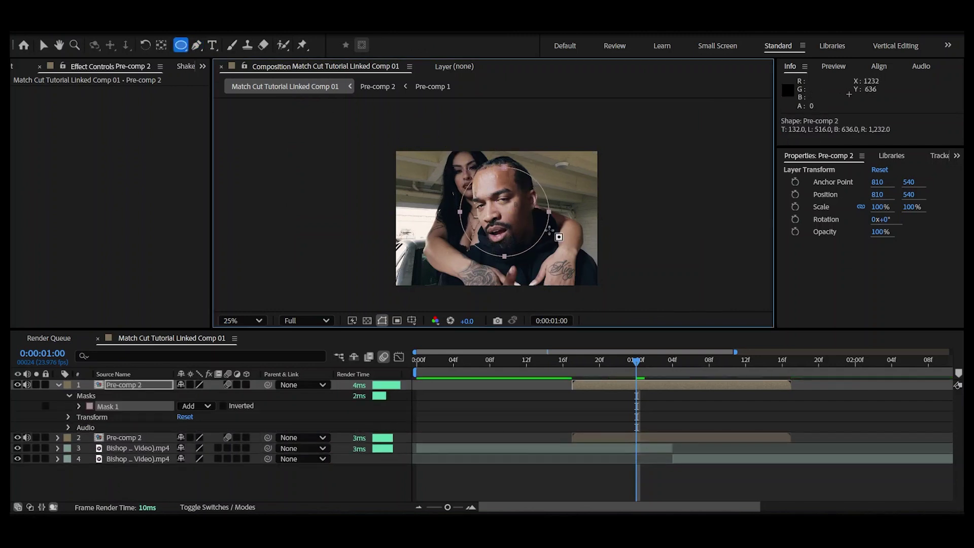
key(v)
double_click(512, 228)
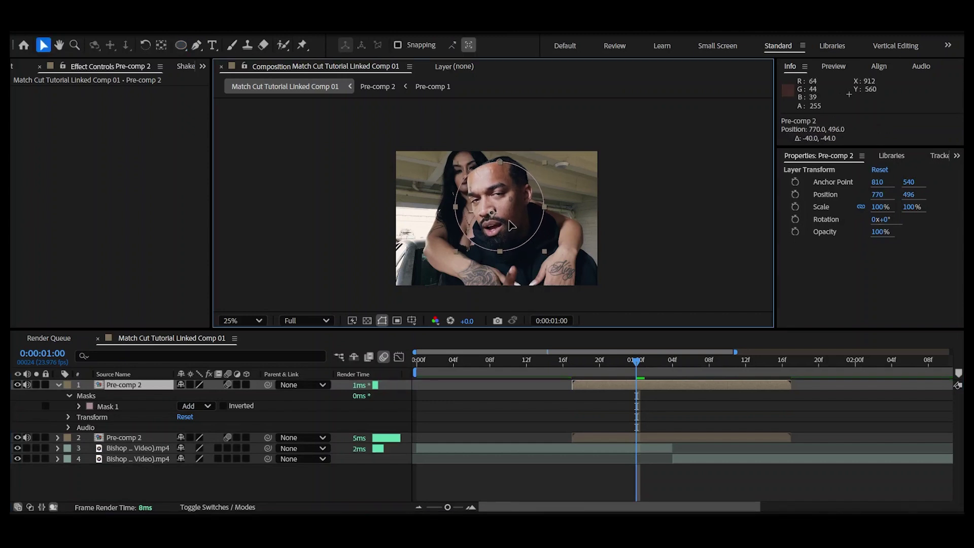
key(ctrl+z)
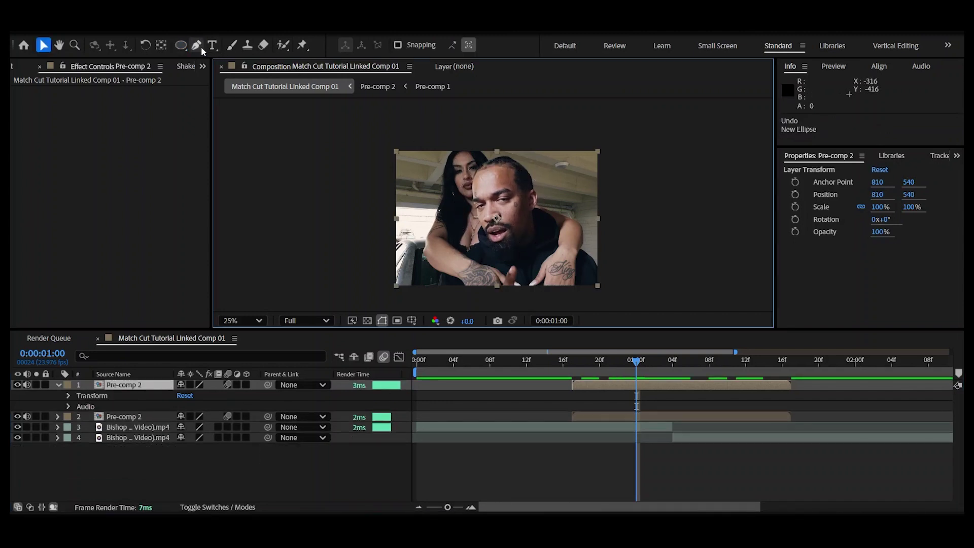
Draw a circular mask around the man's face on the upper Pre-comp 2 layer and feather it by 115 pixels
click(177, 47)
drag(450, 165, 557, 206)
key(v)
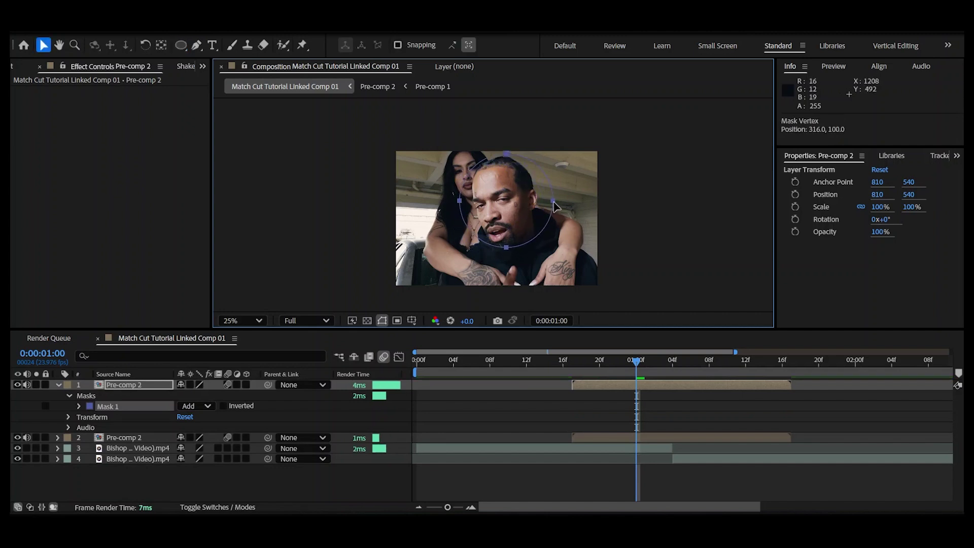
key(period)
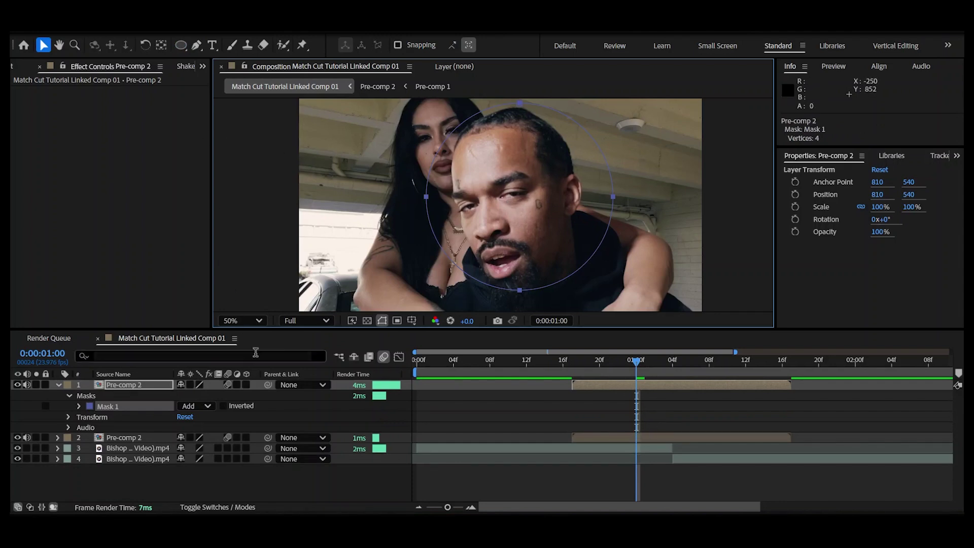
click(79, 406)
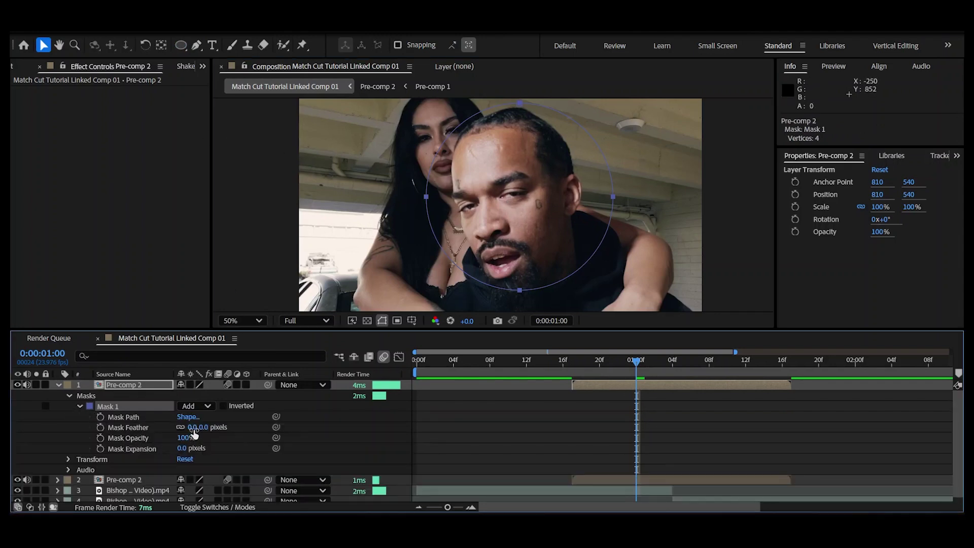
drag(194, 431, 737, 474)
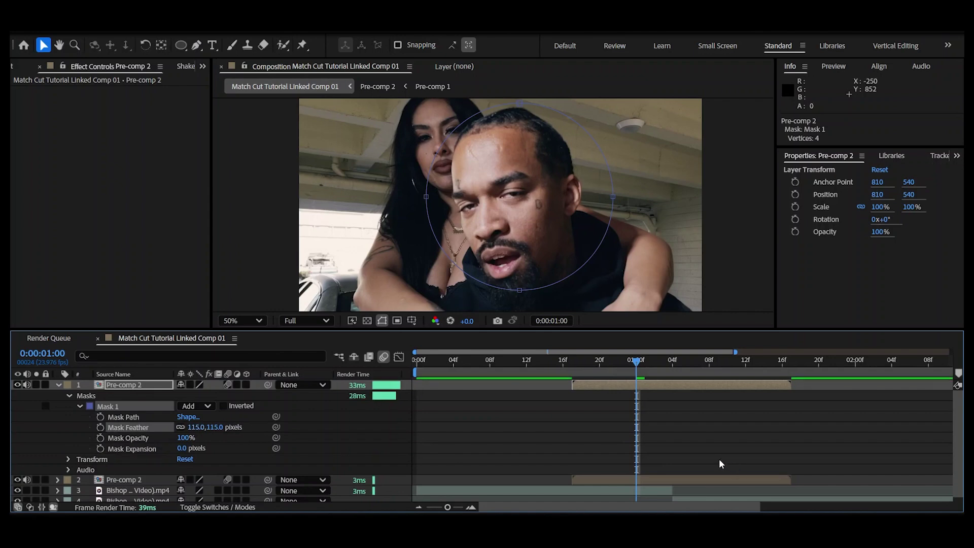
Apply Lumetri Color to the lower Pre-comp 2 layer and lower its exposure to -4.5
click(681, 483)
key(ctrl+space)
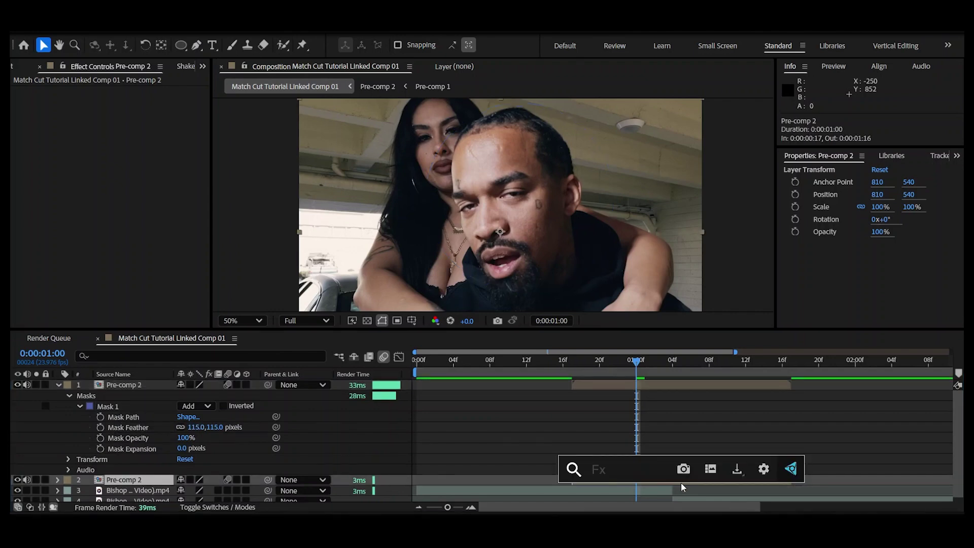
text(lum)
key(Down)
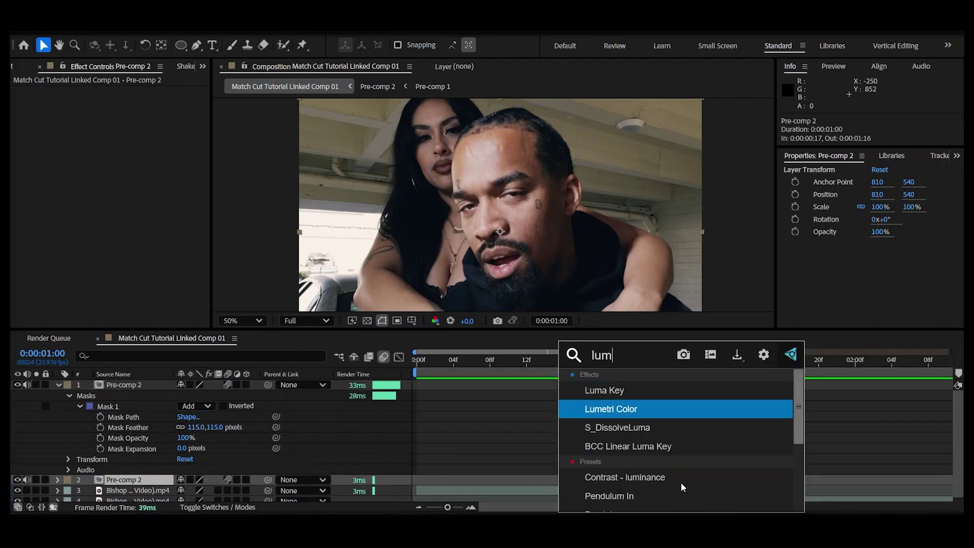
key(Return)
click(25, 100)
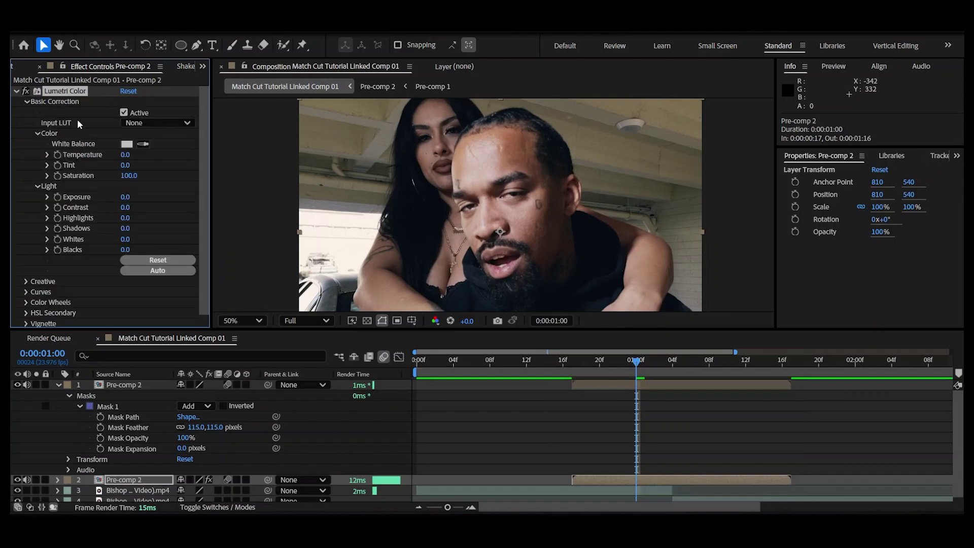
mouse_move(120, 199)
mouse_down()
mouse_move(86, 200)
mouse_move(138, 197)
mouse_up()
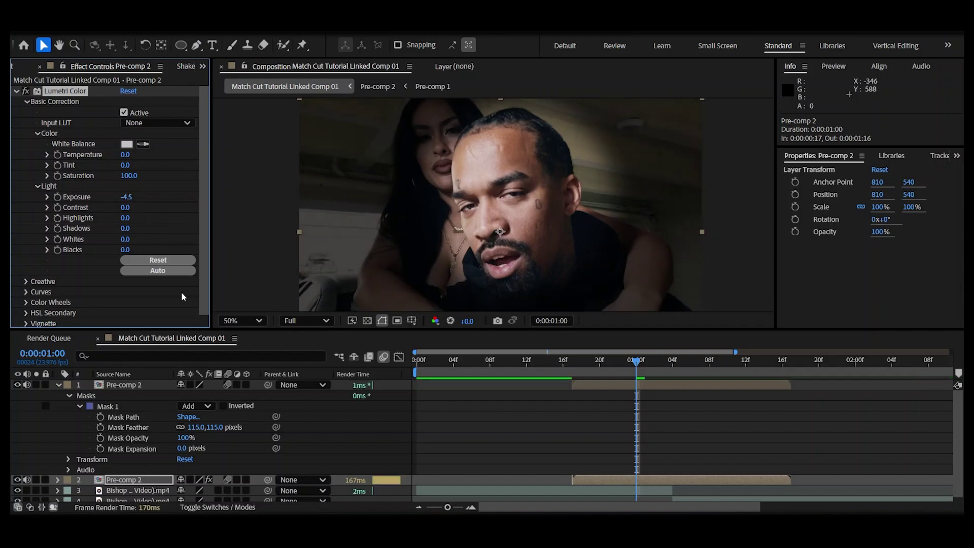
Increase the face mask's feather to 452 pixels and check the darkened surroundings on other frames with the whole frame fitted
drag(192, 428, 362, 392)
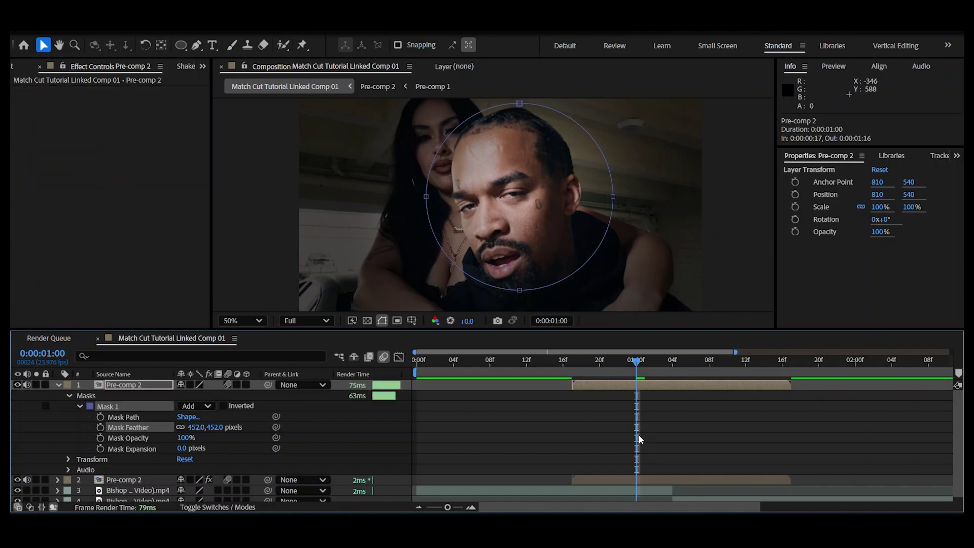
drag(609, 368, 591, 370)
click(633, 397)
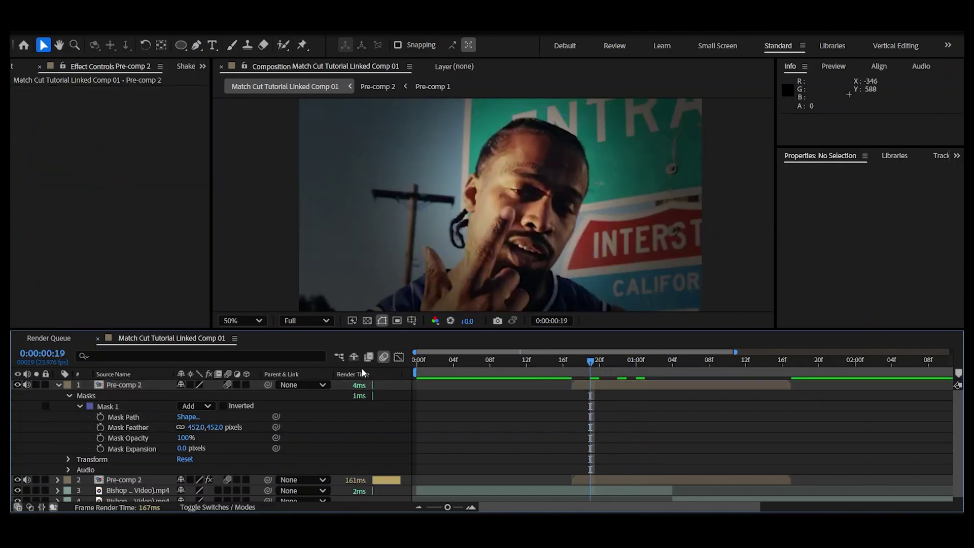
click(261, 321)
click(271, 91)
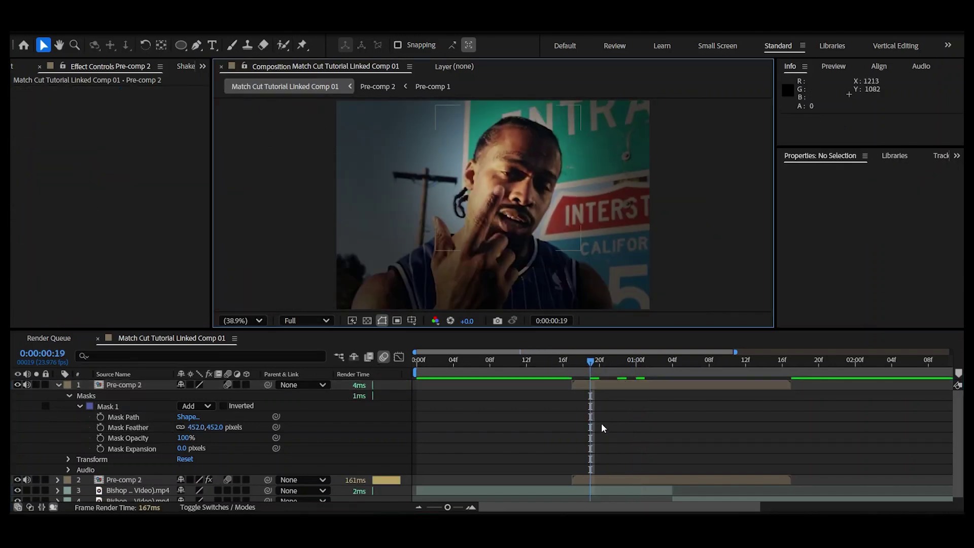
mouse_move(584, 355)
mouse_down()
mouse_move(568, 363)
mouse_move(596, 368)
mouse_up()
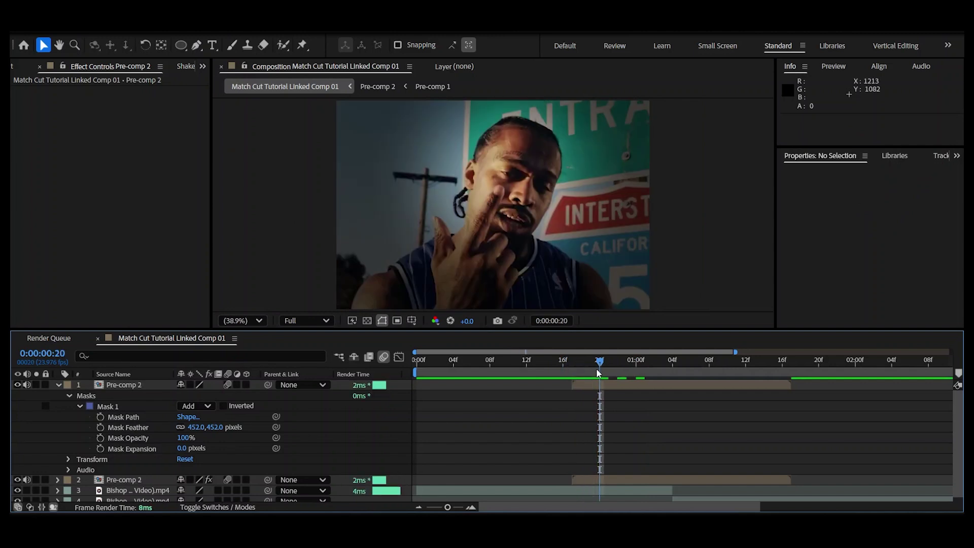
click(570, 372)
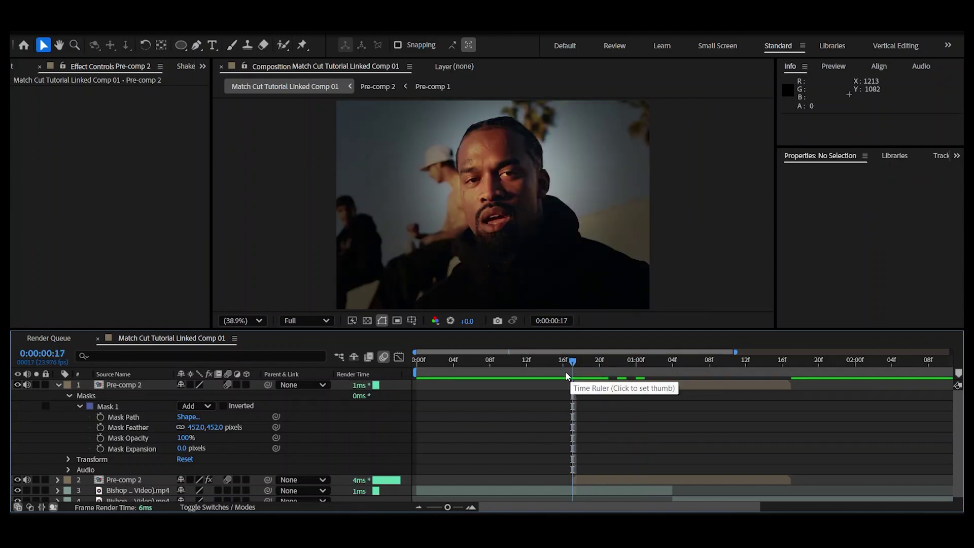
drag(570, 372, 627, 372)
Pre-compose both Pre-comp 2 layers, moving all attributes into the new composition
click(644, 386)
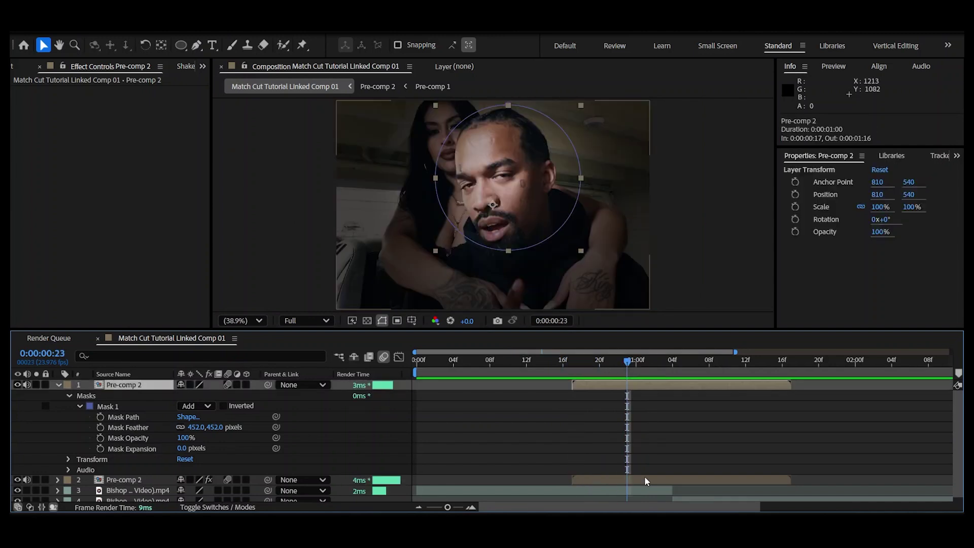
shift+click(644, 477)
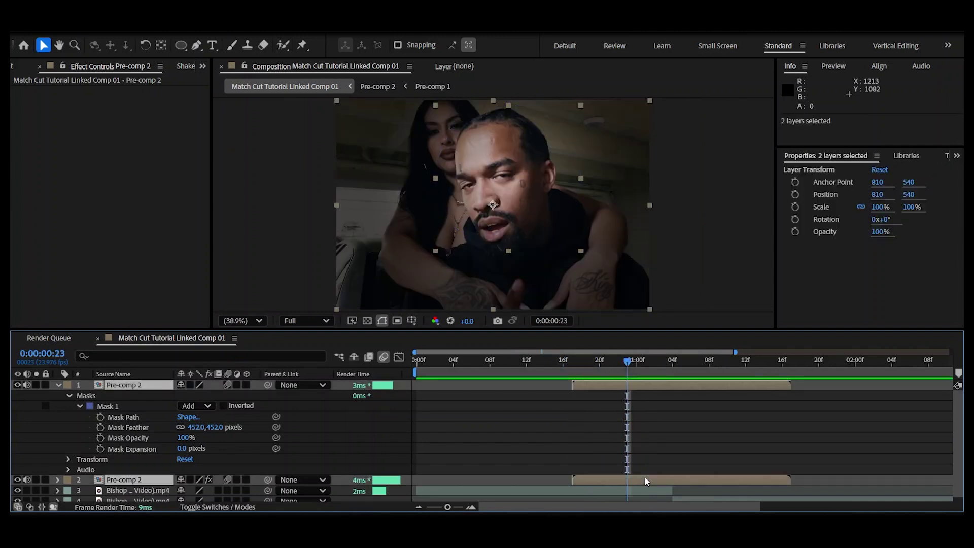
right_click(645, 477)
click(680, 398)
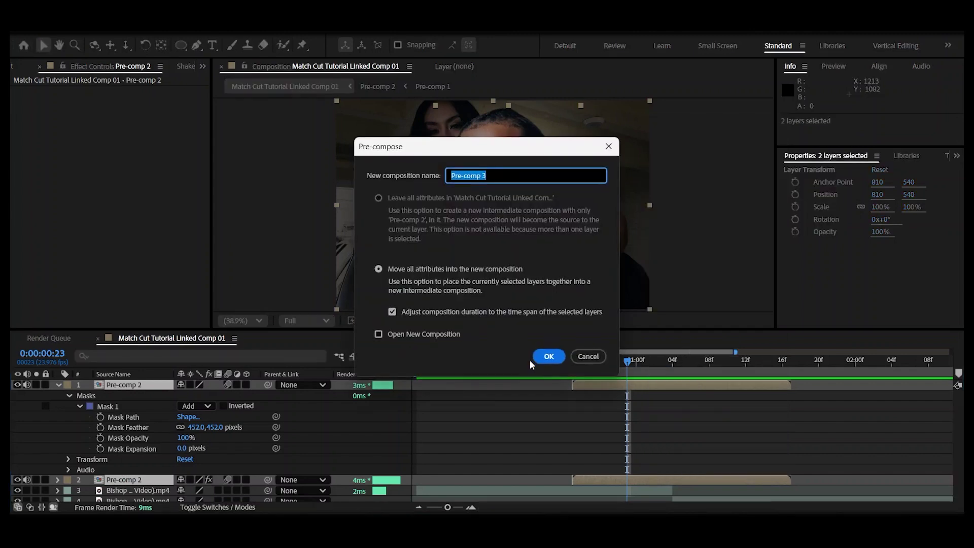
click(550, 355)
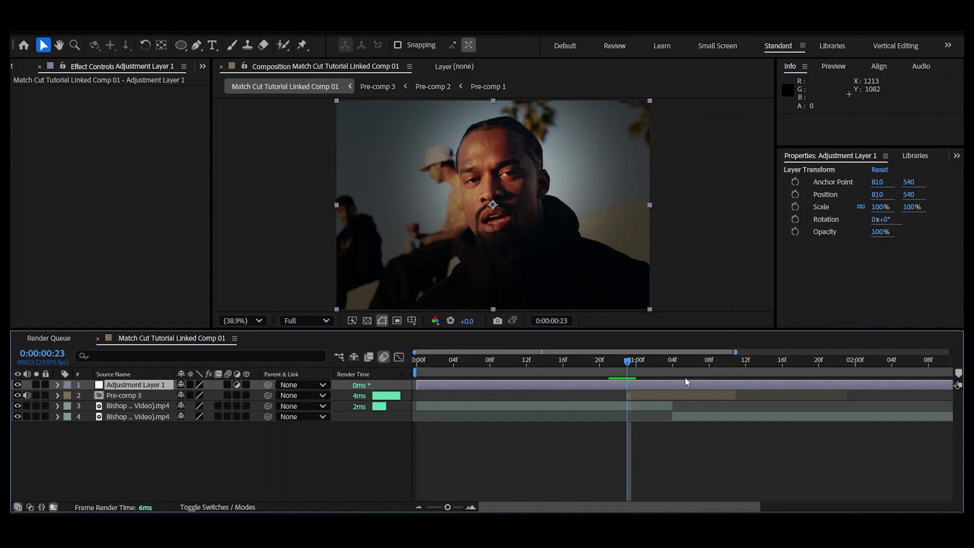
Split the adjustment layer at 0:00:00:20 and 0:00:01:01 and delete the outer pieces, keeping only the segment over the cut into Pre-comp 3
key(Page_Up)
key(Page_Up)
key(Page_Up)
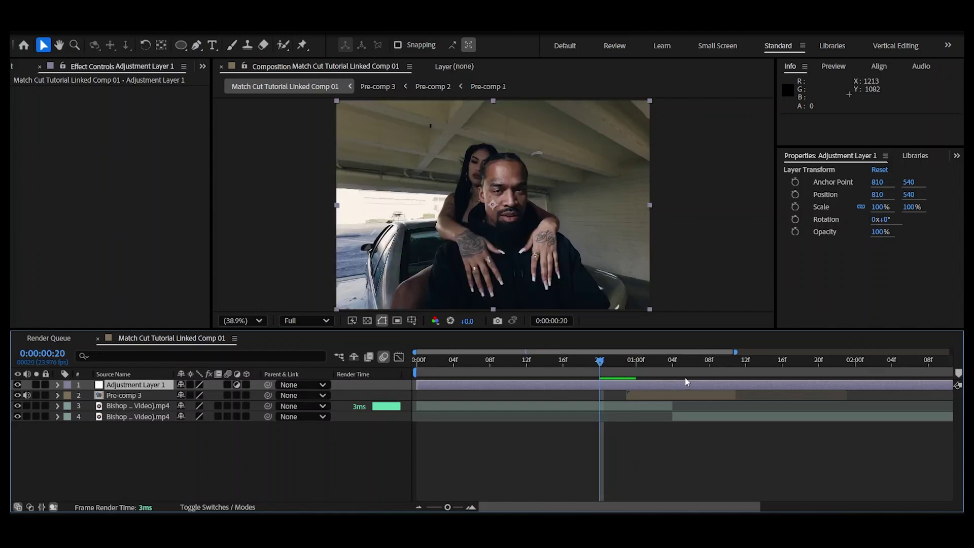
key(ctrl+shift+d)
key(Page_Down)
key(Page_Down)
key(Page_Down)
key(Page_Down)
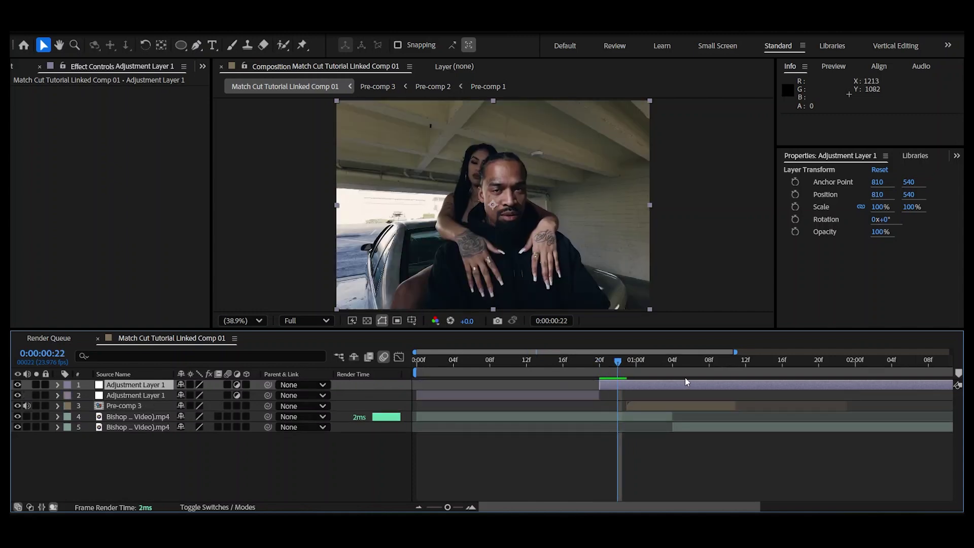
key(Page_Down)
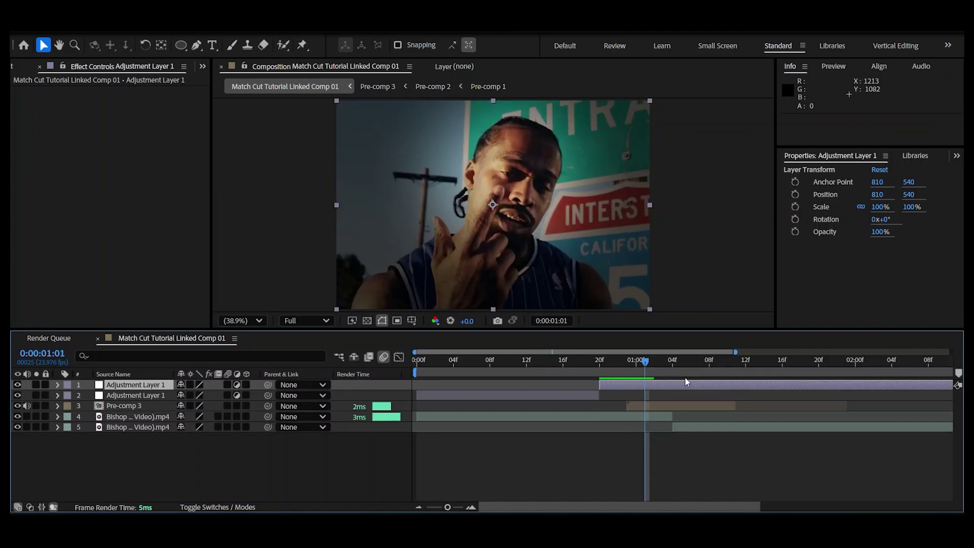
key(ctrl+shift+d)
key(Delete)
click(564, 397)
key(Delete)
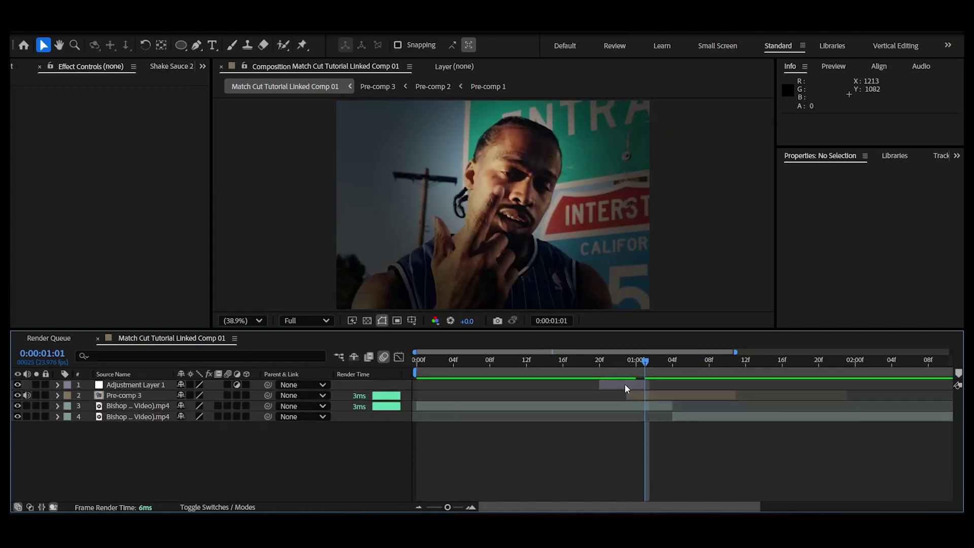
Apply the Brightness & Contrast and Directional Blur effects to the short adjustment layer
click(632, 388)
key(ctrl+space)
text(bright)
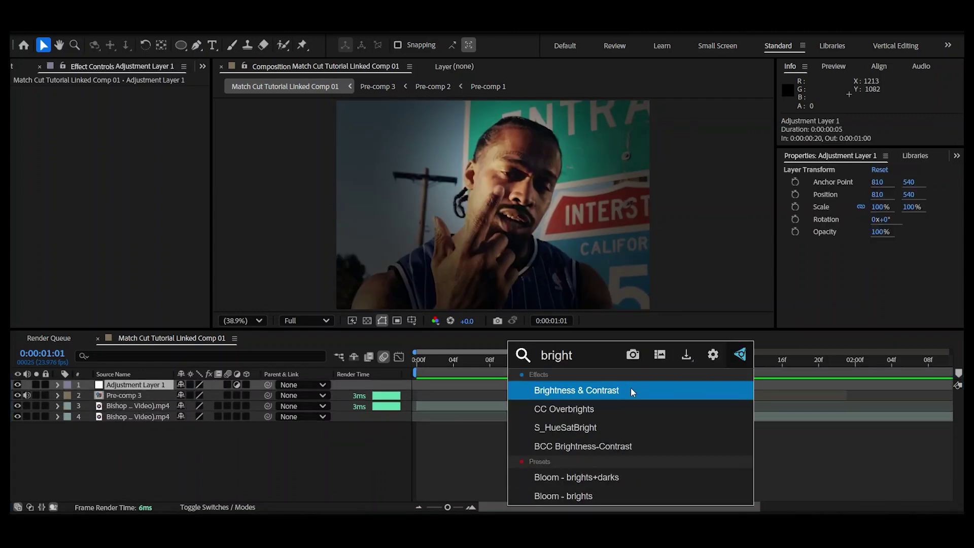
key(Return)
key(ctrl+space)
text(dire)
key(Return)
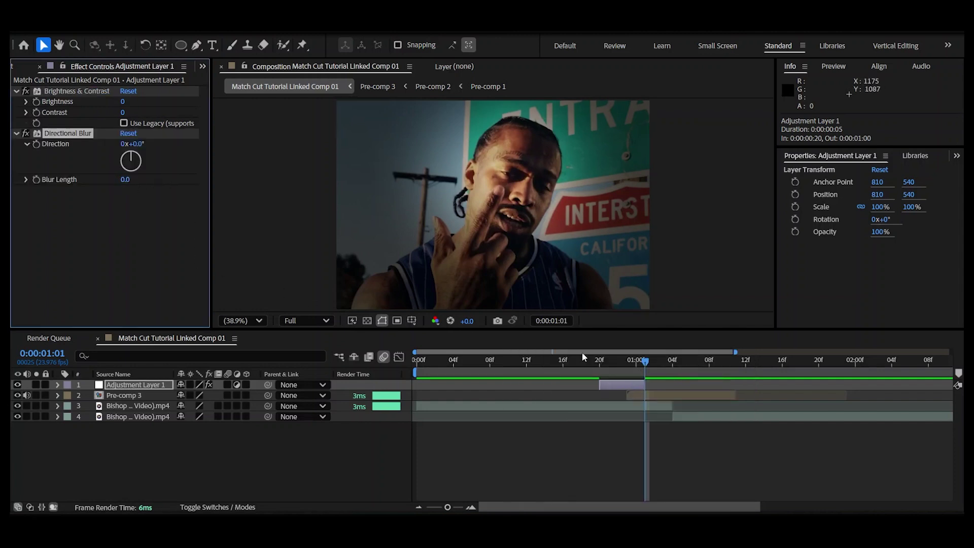
Keyframe Brightness, Contrast and Blur Length at 0 on the adjustment layer at 0:00:00:20 and 0:00:01:02, extending the layer to cover both
click(36, 179)
click(36, 112)
key(u)
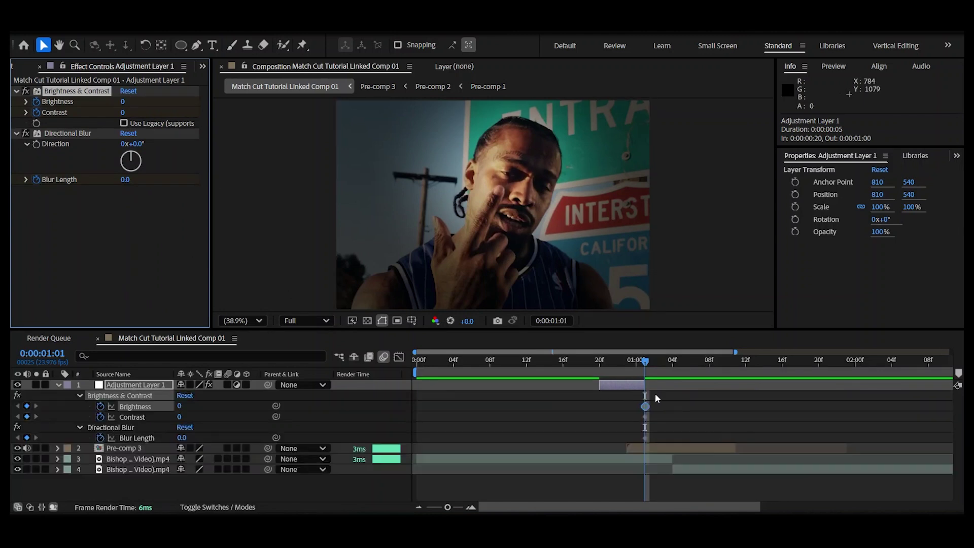
drag(655, 392, 627, 425)
click(599, 373)
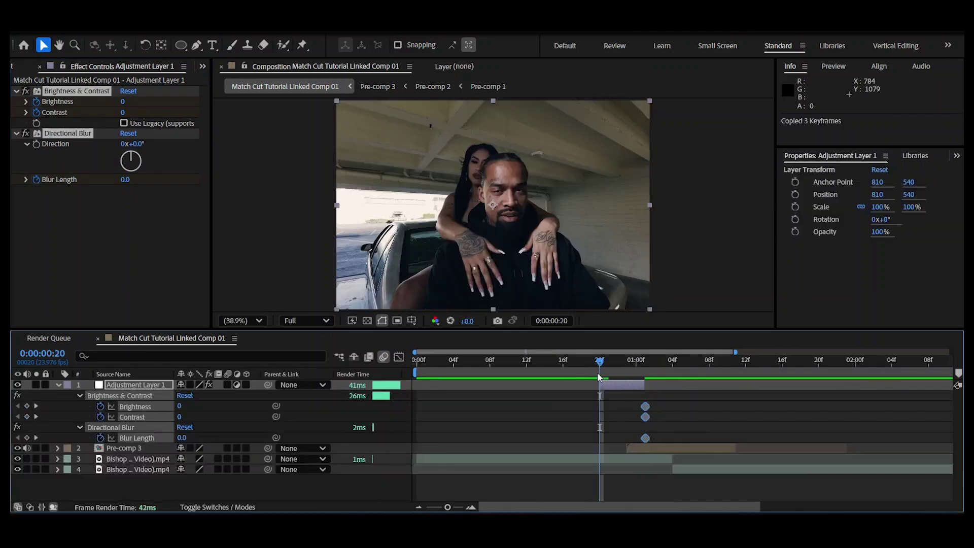
key(ctrl+v)
drag(616, 361, 657, 410)
drag(621, 362, 633, 380)
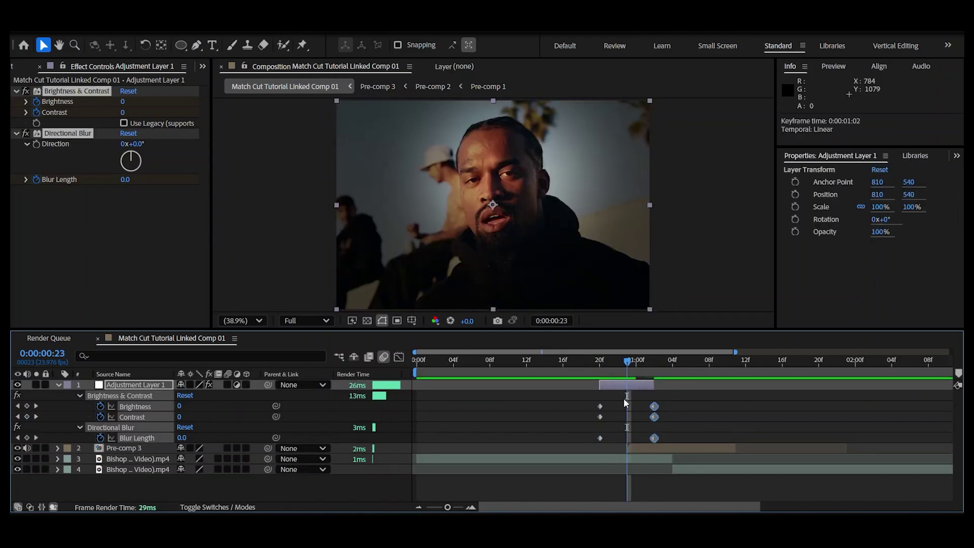
At 0:00:00:23, set the adjustment layer's Brightness to 150, Contrast to 83 and Blur Length to 77.8
drag(123, 102, 147, 101)
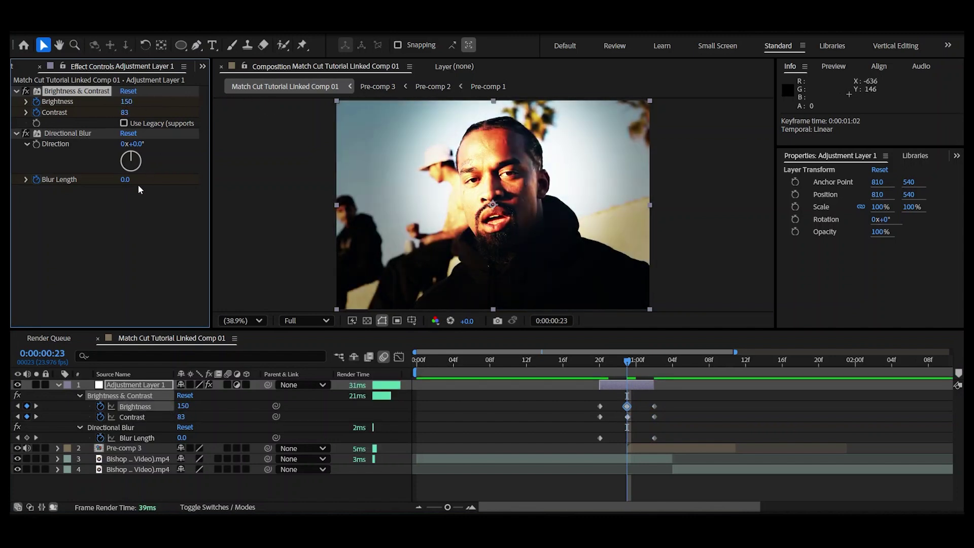
drag(124, 181, 551, 124)
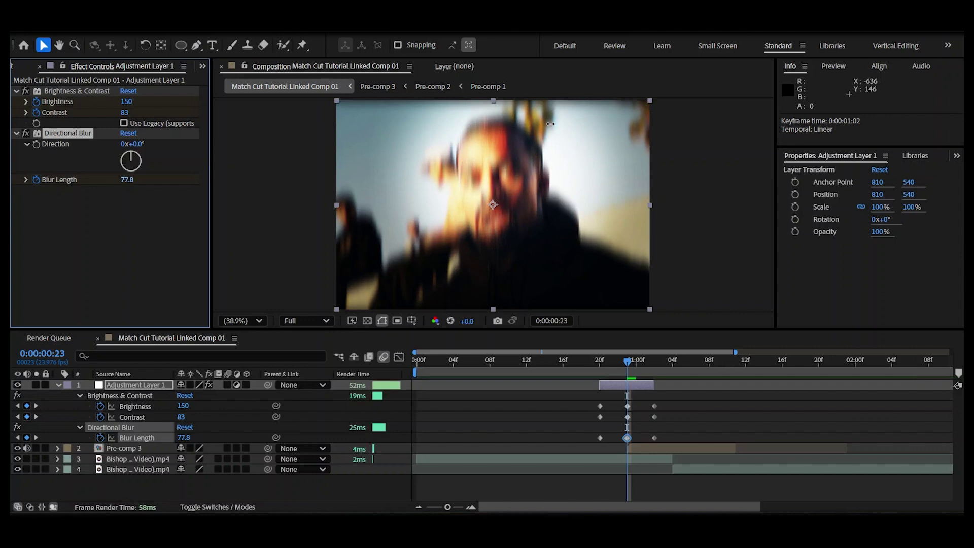
click(740, 437)
Apply Easy Ease to all Brightness, Contrast and Blur Length keyframes on the adjustment layer
click(601, 360)
drag(685, 396, 573, 436)
key(F9)
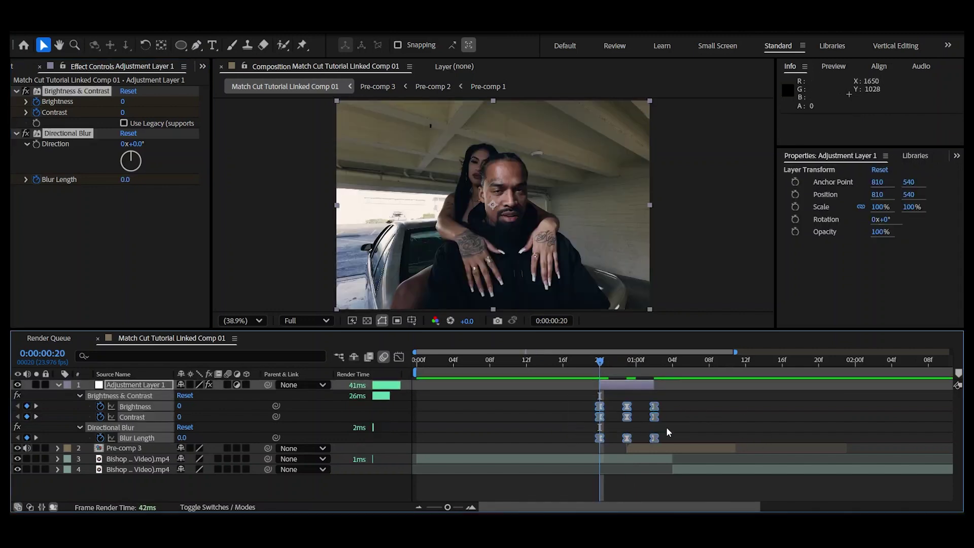
click(666, 427)
Duplicate the flash adjustment layer, place the copy over Pre-comp 3's end cut starting at 0:00:01:08, and preview the transitions
click(609, 384)
key(ctrl+d)
drag(613, 388, 518, 371)
click(737, 360)
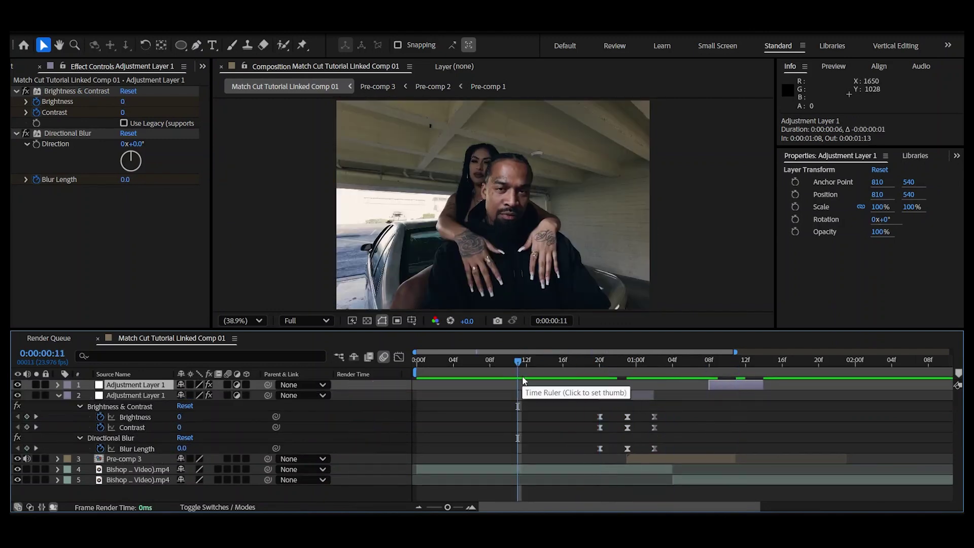
key(space)
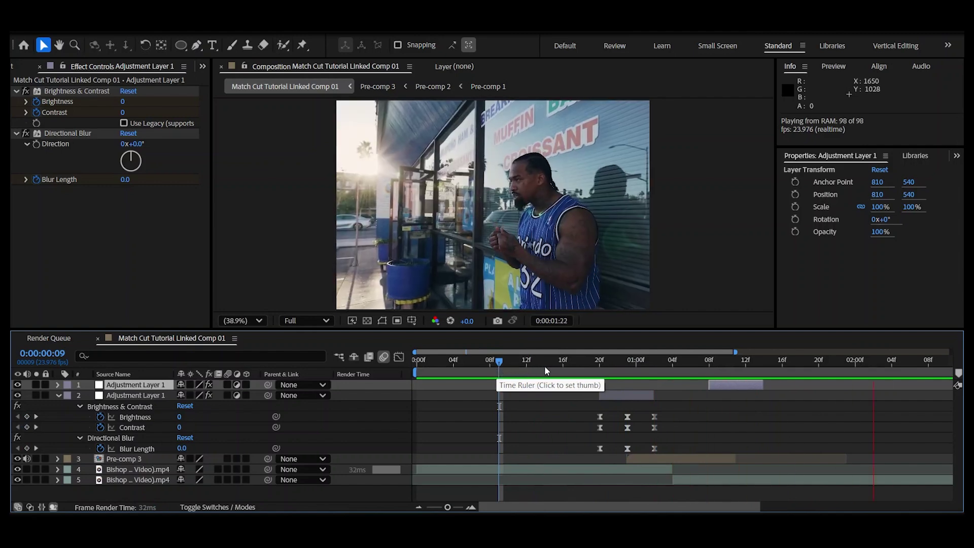
click(554, 361)
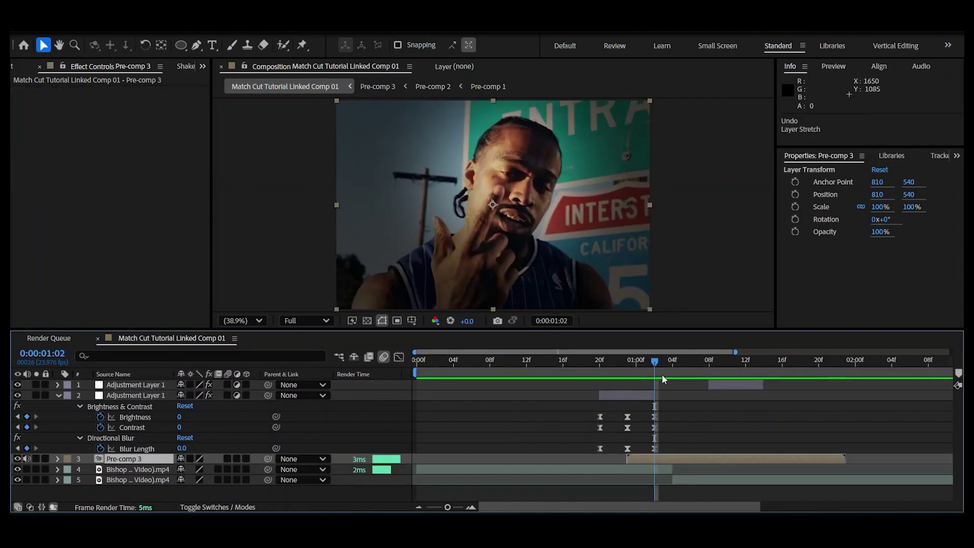
Review the match cut section and inspect the nested pre-comps down to the two-frame clips in Pre-comp 1, returning to the main composition
drag(664, 379, 727, 361)
key(space)
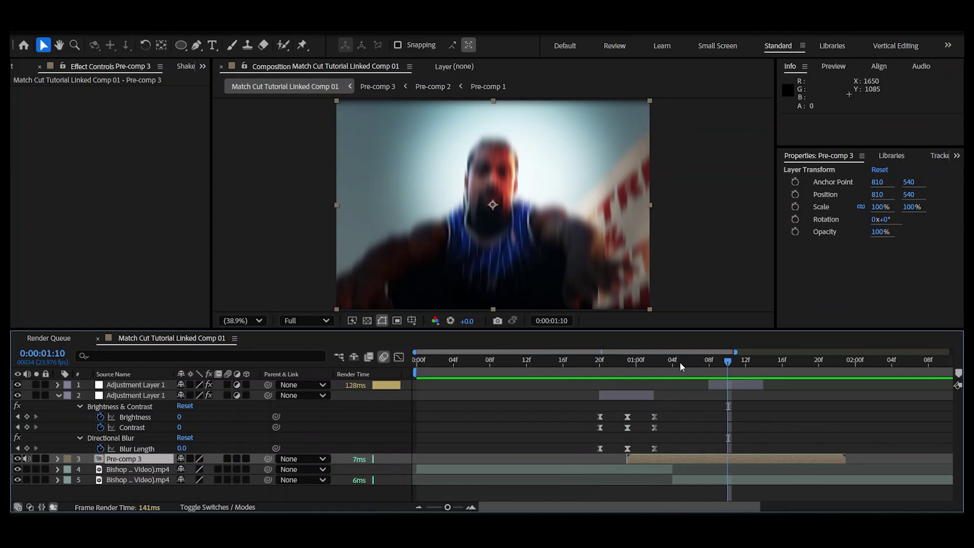
mouse_move(676, 363)
mouse_down()
mouse_move(659, 361)
mouse_move(674, 358)
mouse_up()
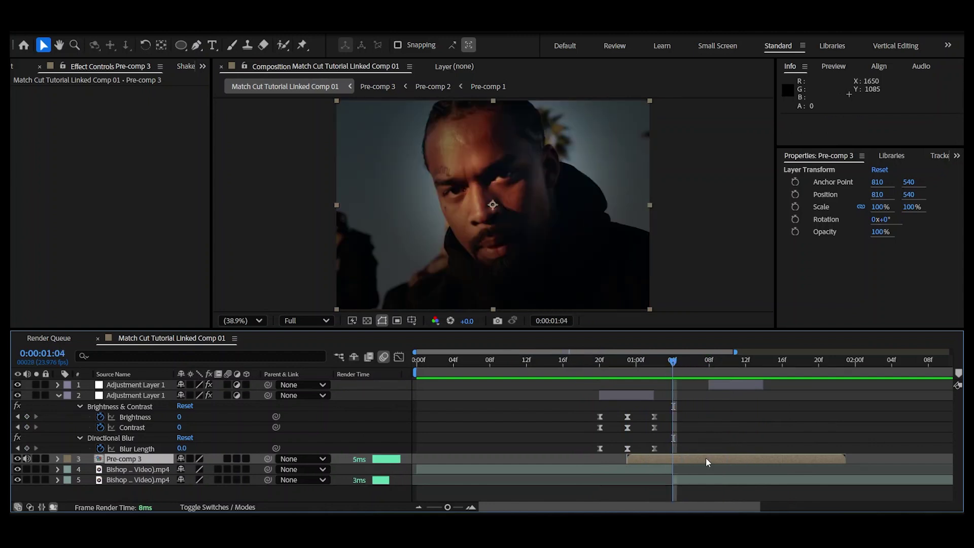
double_click(671, 462)
double_click(509, 389)
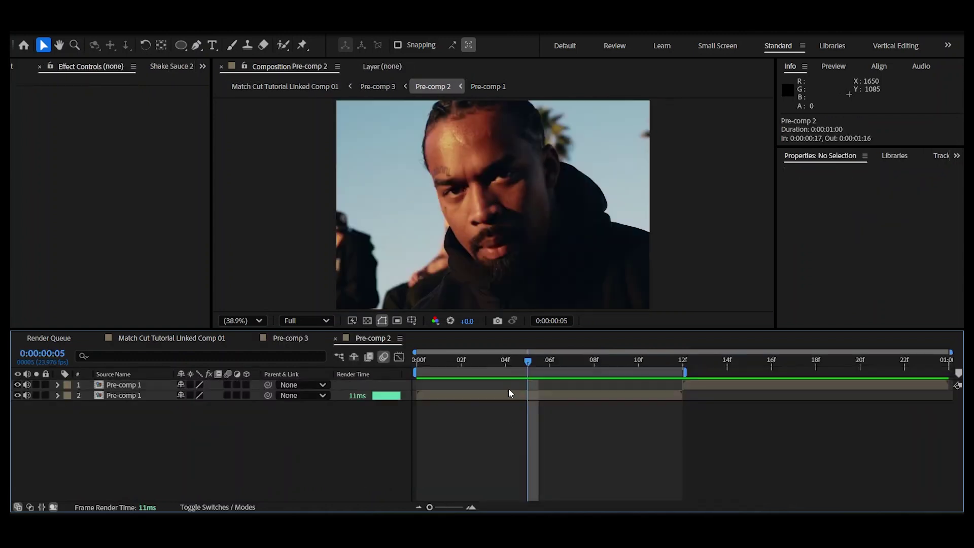
double_click(527, 399)
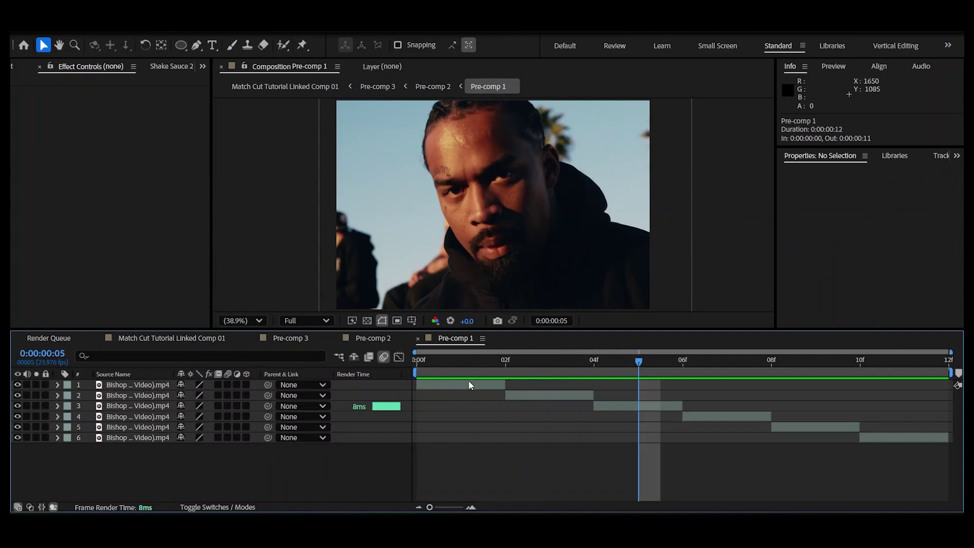
click(190, 339)
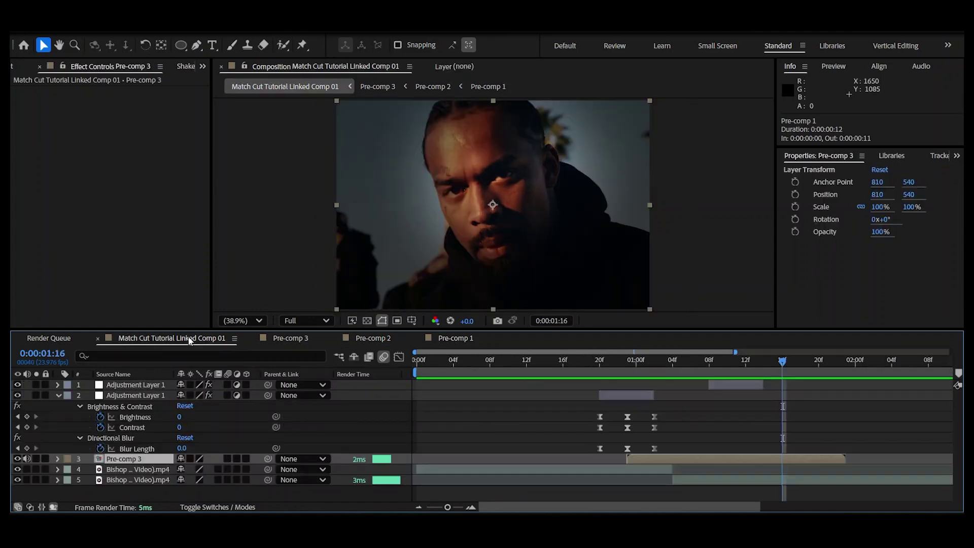
Time-stretch Pre-comp 3 to a duration of 12 frames, holding its in-point, and preview the faster match cuts
right_click(743, 456)
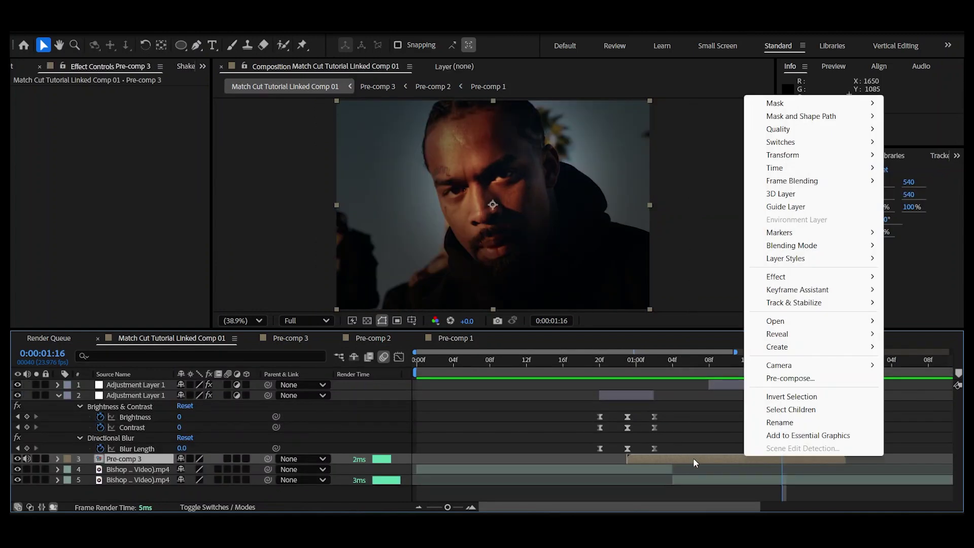
mouse_move(791, 168)
click(683, 195)
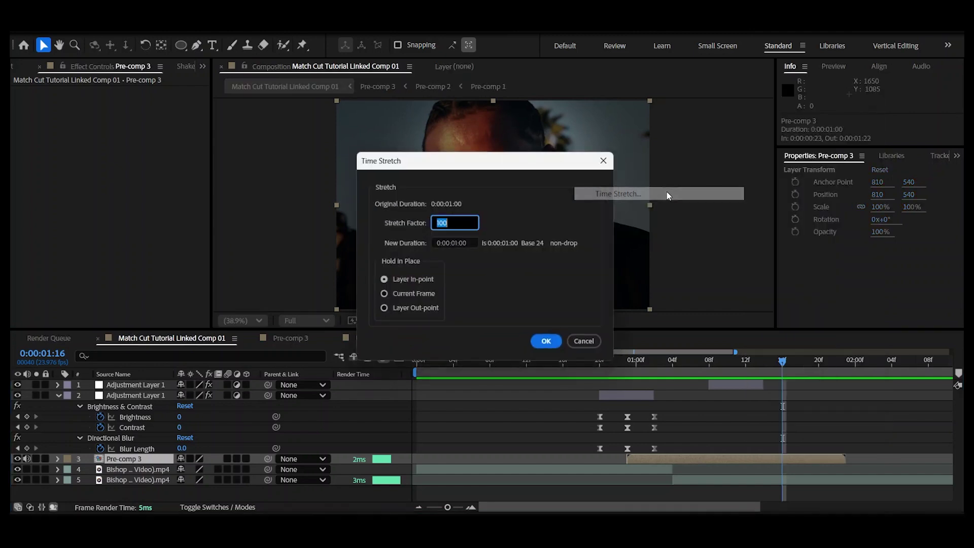
key(Return)
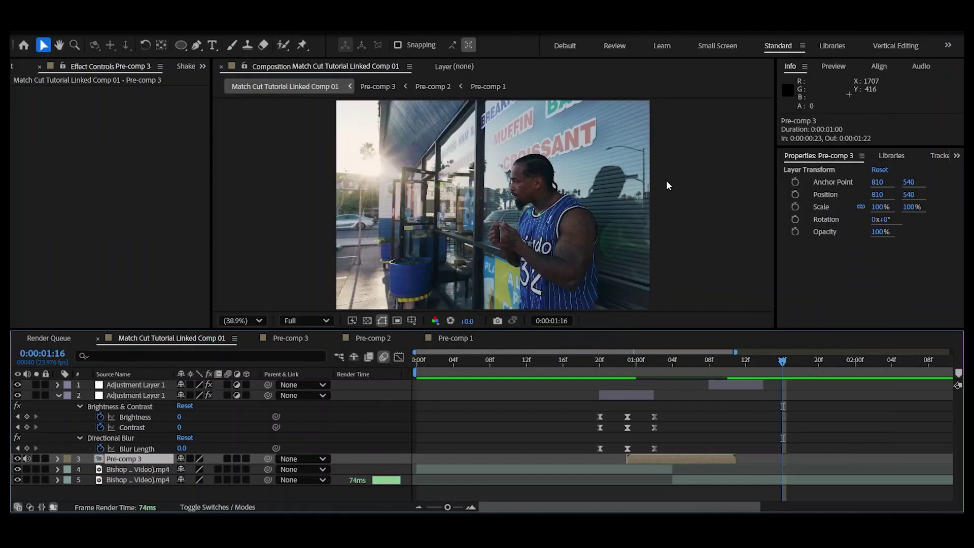
click(573, 370)
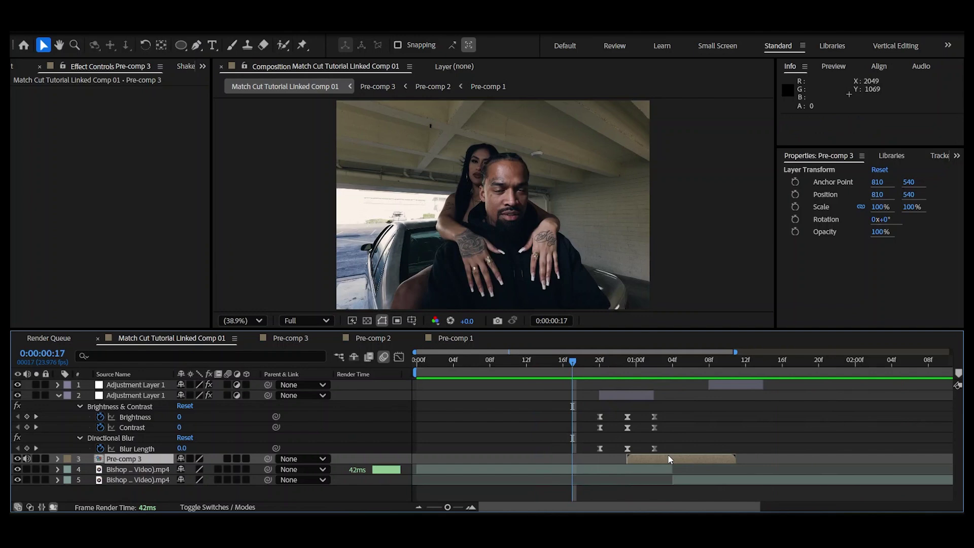
key(space)
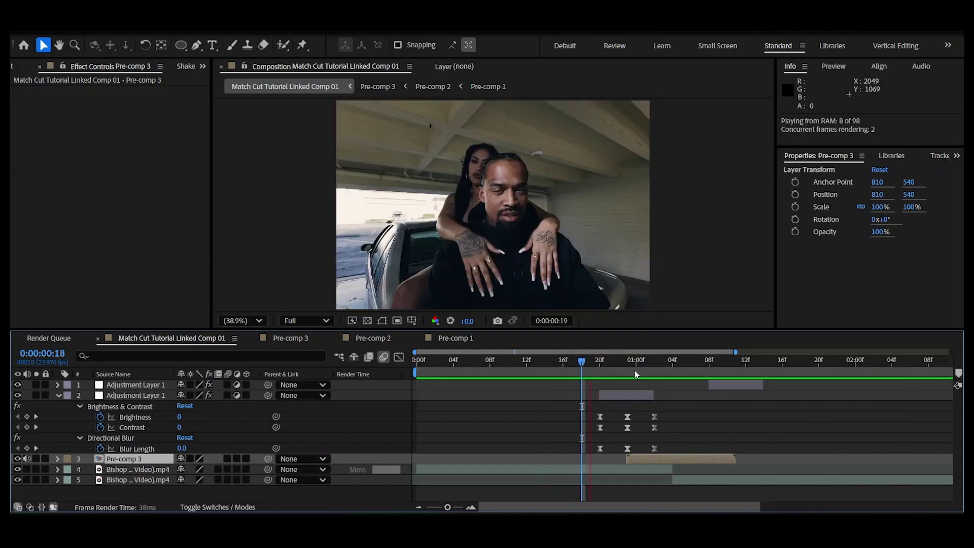
key(space)
Set Pre-comp 3's time stretch factor to 75, trim its end back to about 0:00:01:10, and preview the sequence
click(675, 364)
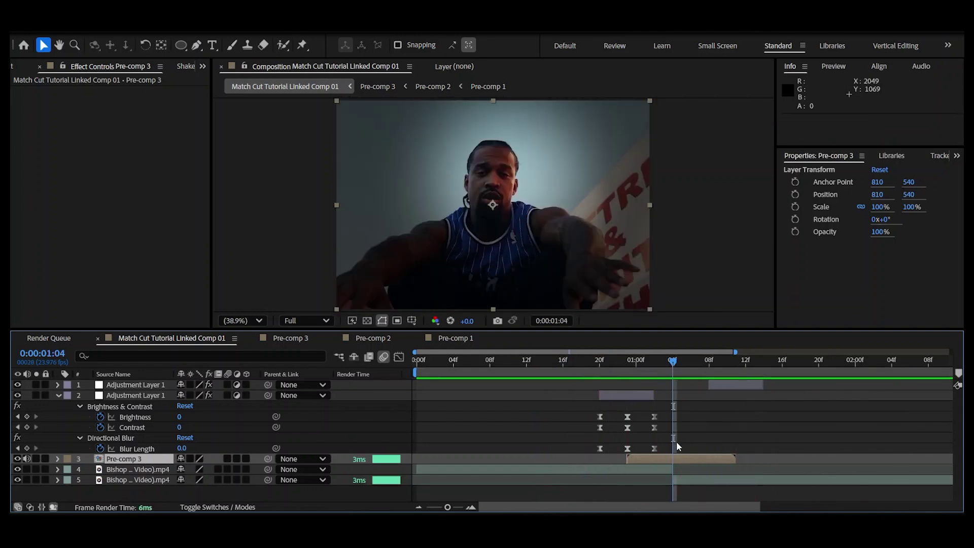
right_click(678, 456)
mouse_move(741, 166)
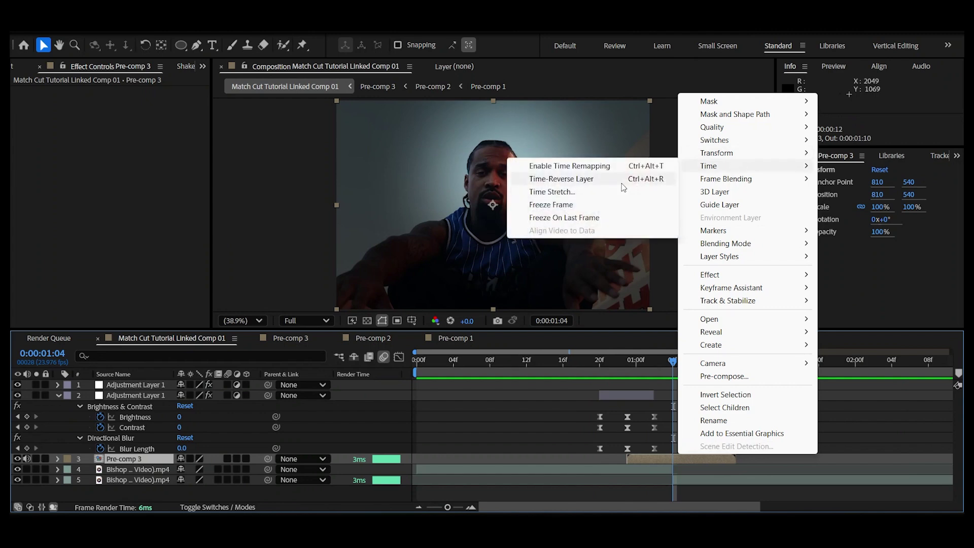
click(610, 191)
text(75)
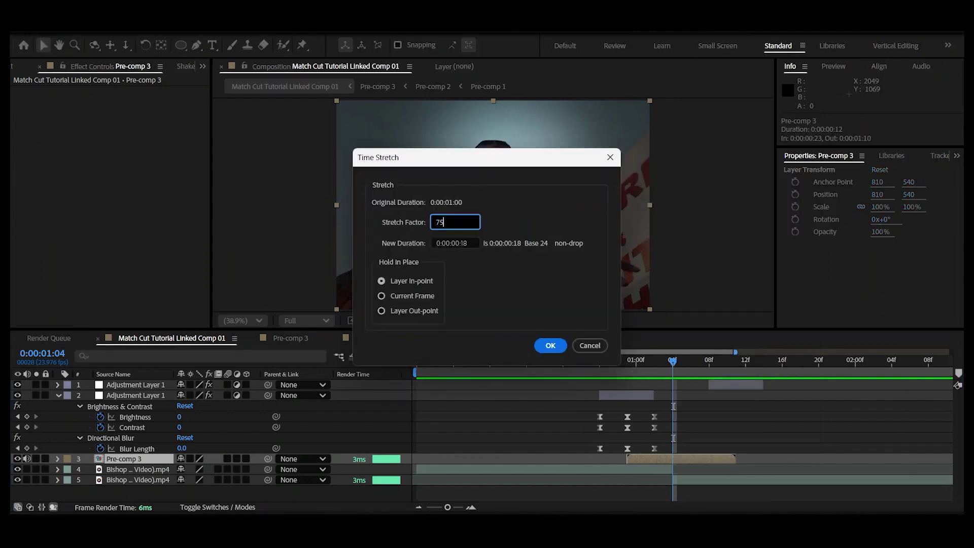
key(Return)
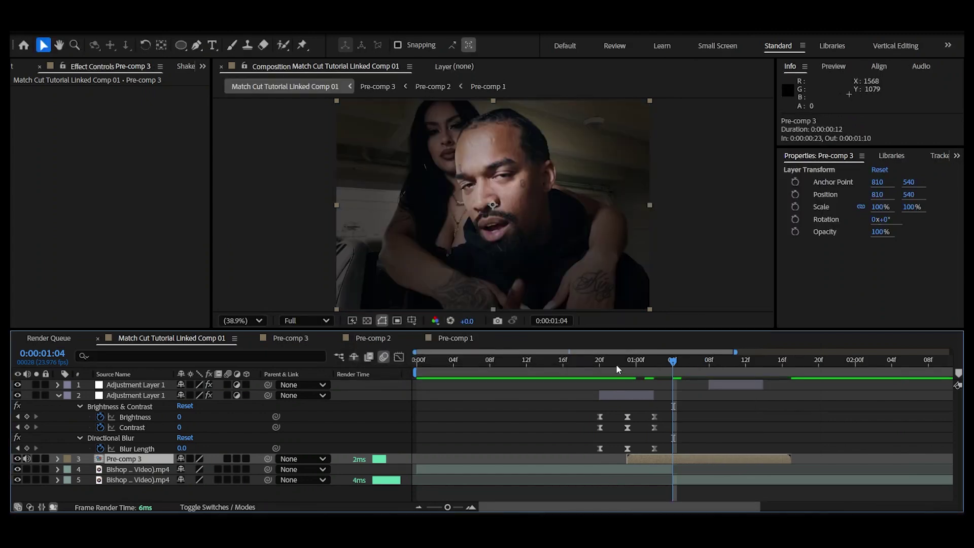
click(446, 366)
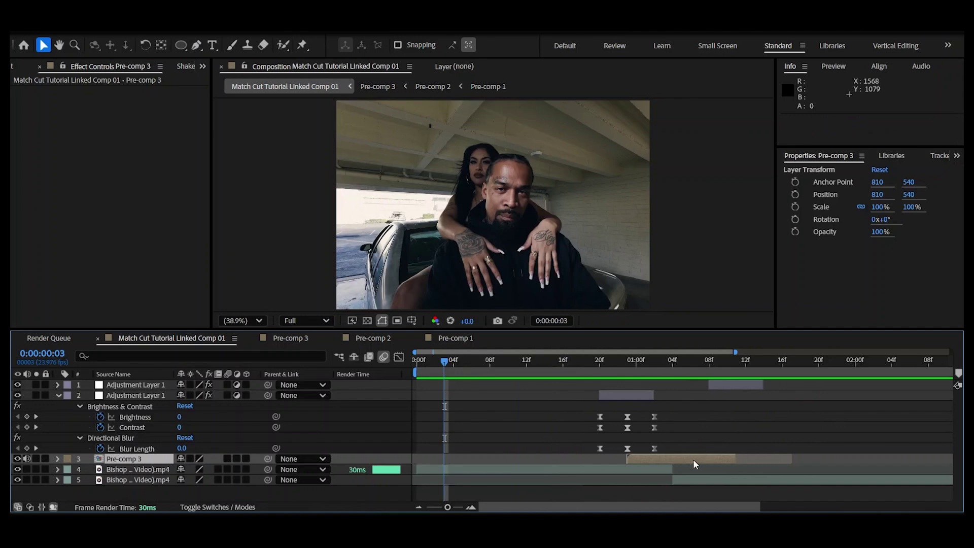
key(space)
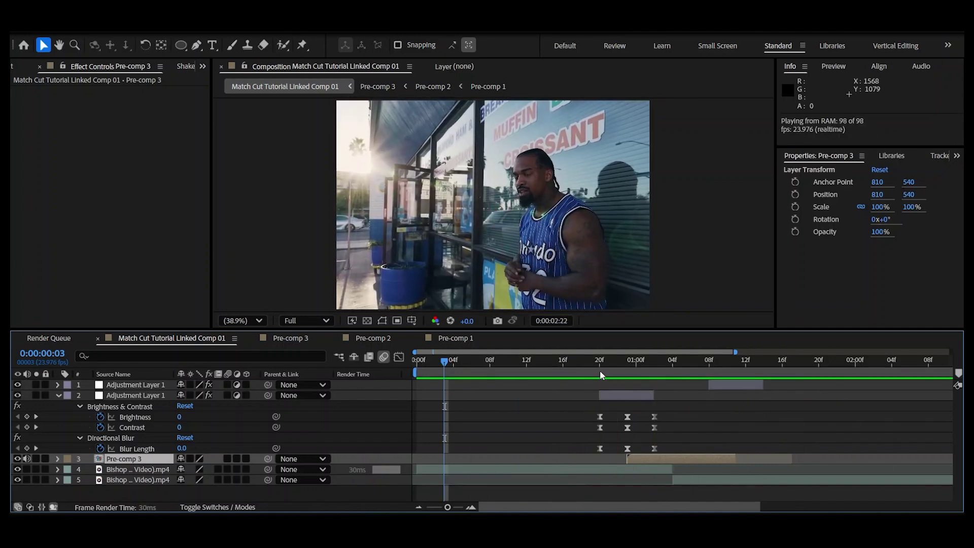
Duplicate both flash adjustment layers in place to strengthen the transitions, and return the playhead to 0:00:00:08
click(520, 369)
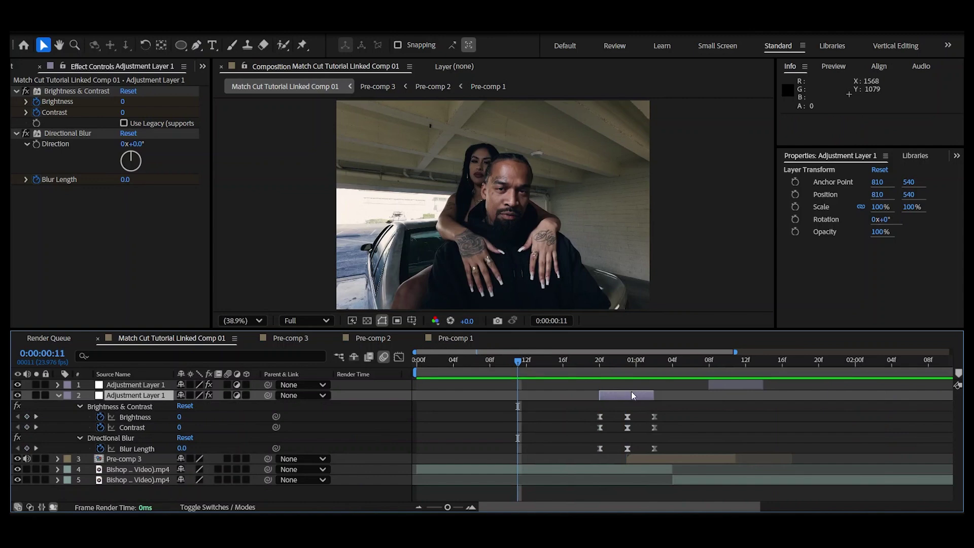
key(ctrl+d)
click(735, 385)
key(ctrl+d)
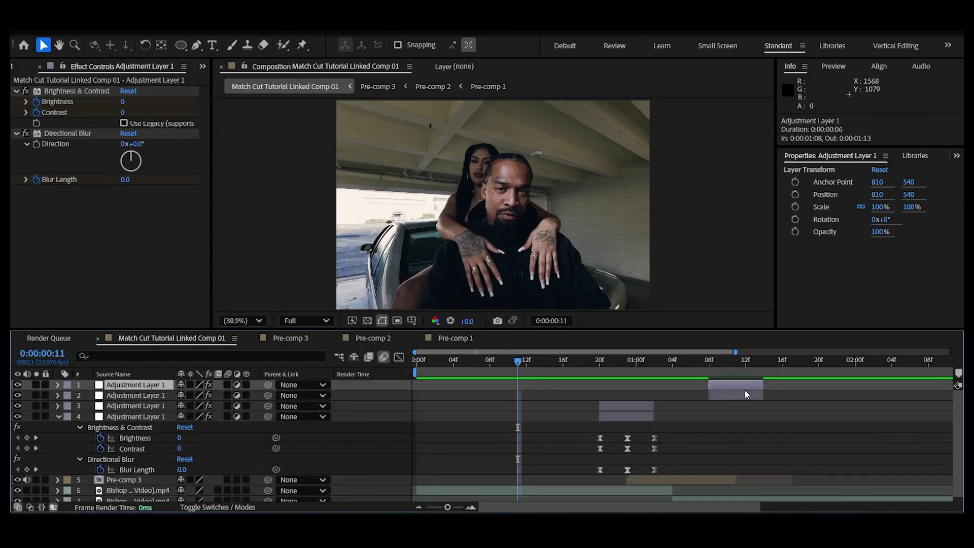
drag(605, 361, 465, 364)
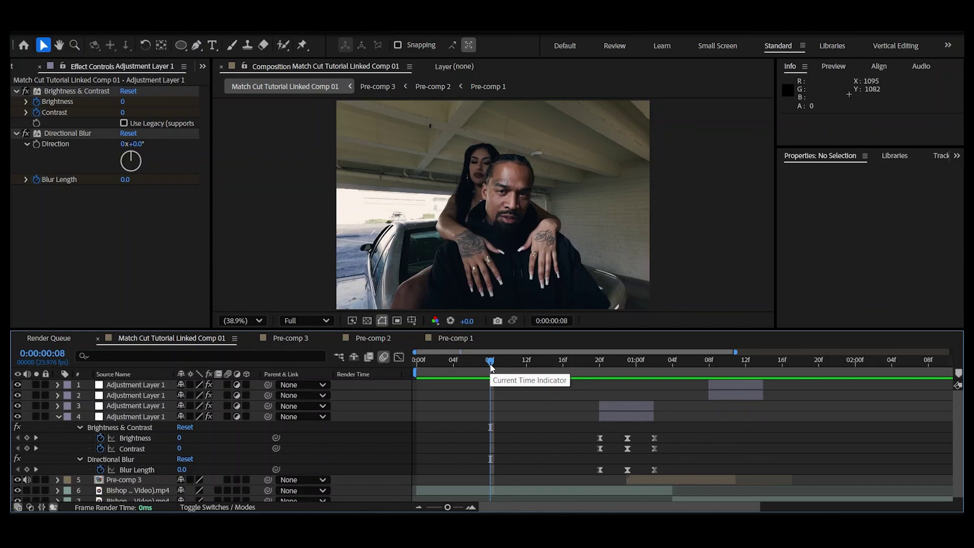